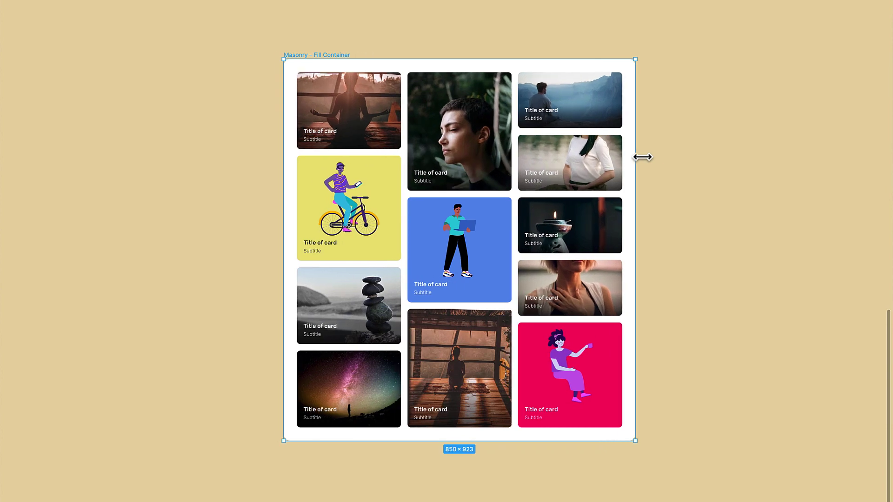
Step: Resize the Masonry - Fill Container frame narrower and back out wider to test its responsiveness
{"action": "left_click_drag", "start_coordinate": [642, 155], "coordinate": [598, 163]}
{"action": "left_click_drag", "start_coordinate": [598, 60], "coordinate": [633, 60]}
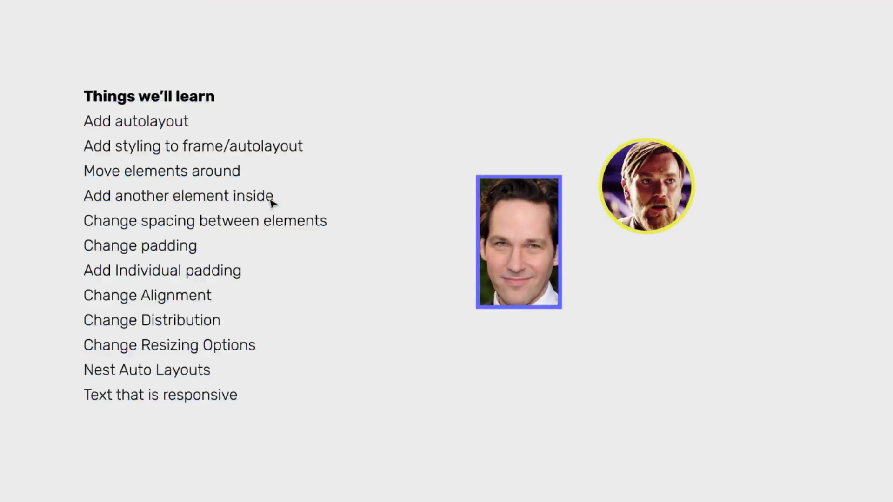
{"action": "left_click", "coordinate": [229, 194]}
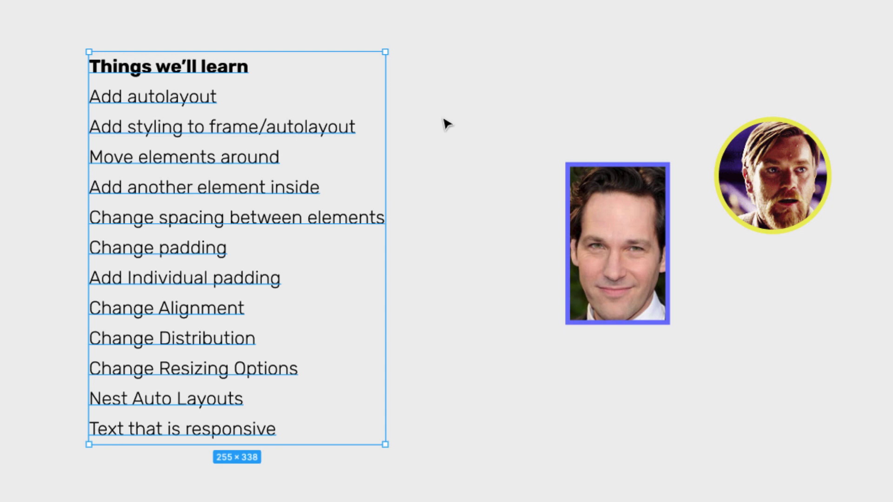
{"action": "left_click", "coordinate": [445, 123]}
{"action": "left_click_drag", "start_coordinate": [505, 44], "coordinate": [840, 376]}
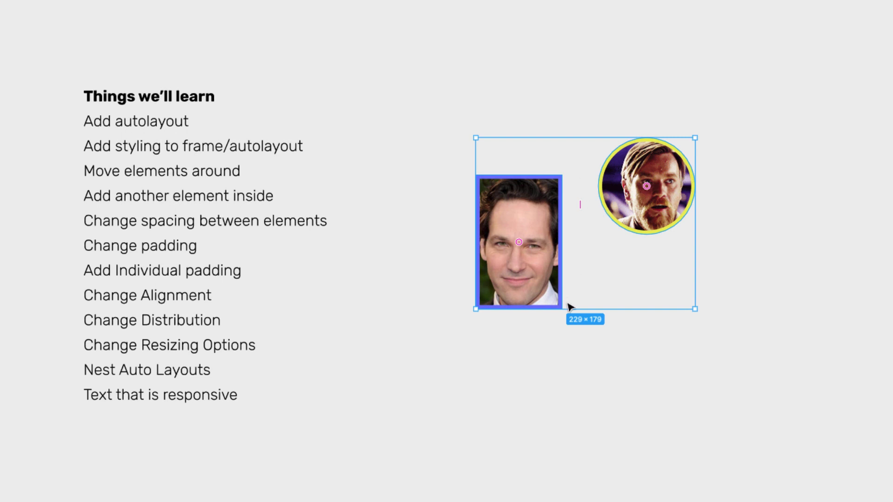
{"action": "left_click", "coordinate": [488, 341]}
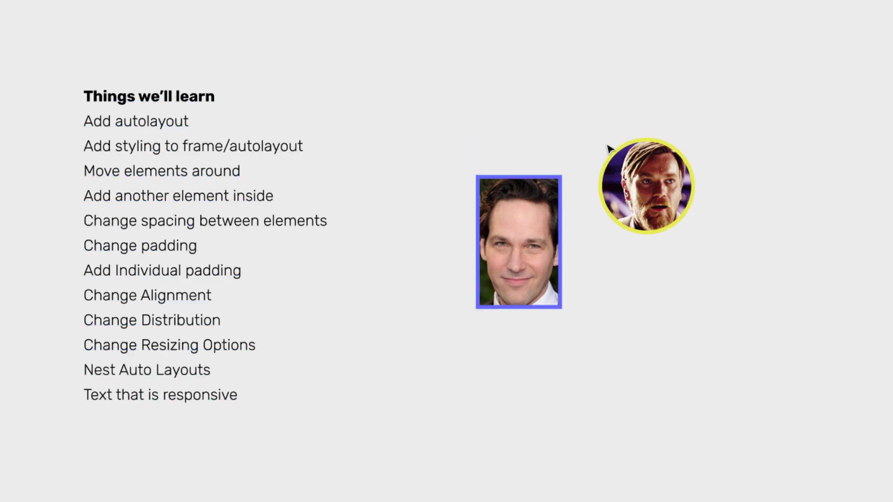
Step: Apply auto layout to the rectangular and circular portraits together and undo it
{"action": "left_click", "coordinate": [533, 259]}
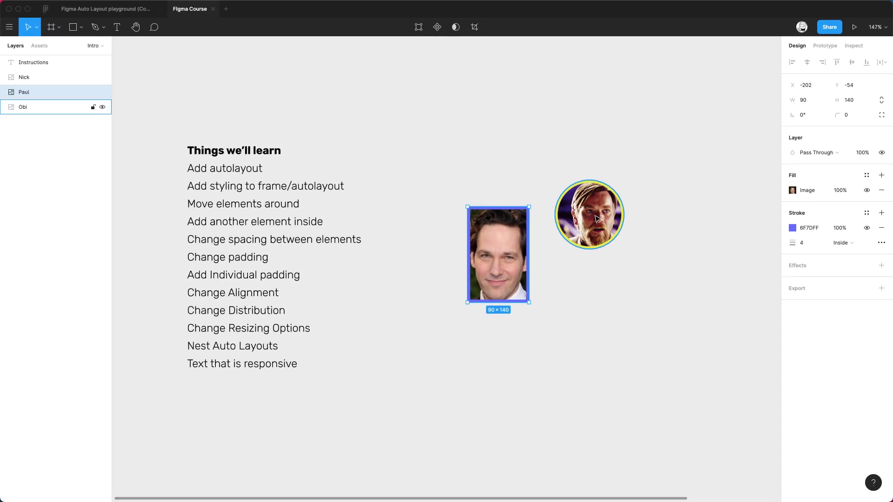
{"action": "left_click", "coordinate": [597, 219], "text": "shift"}
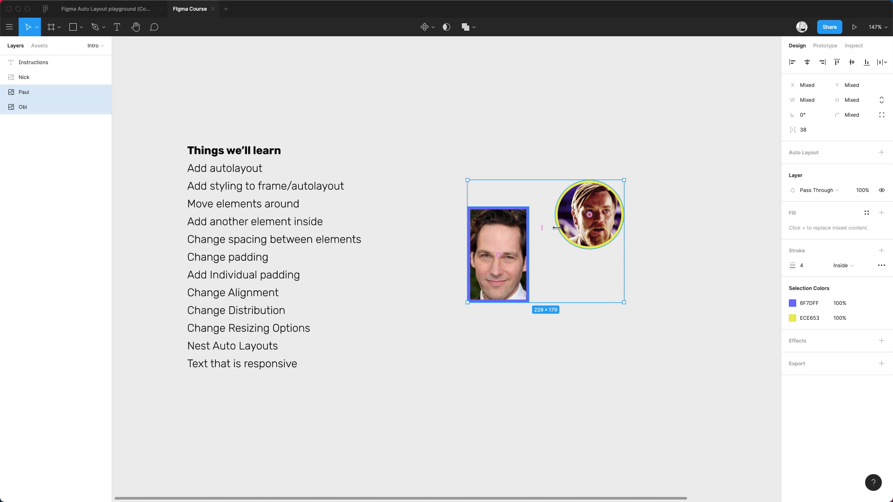
{"action": "scroll", "coordinate": [541, 232], "scroll_direction": "up", "scroll_amount": 1}
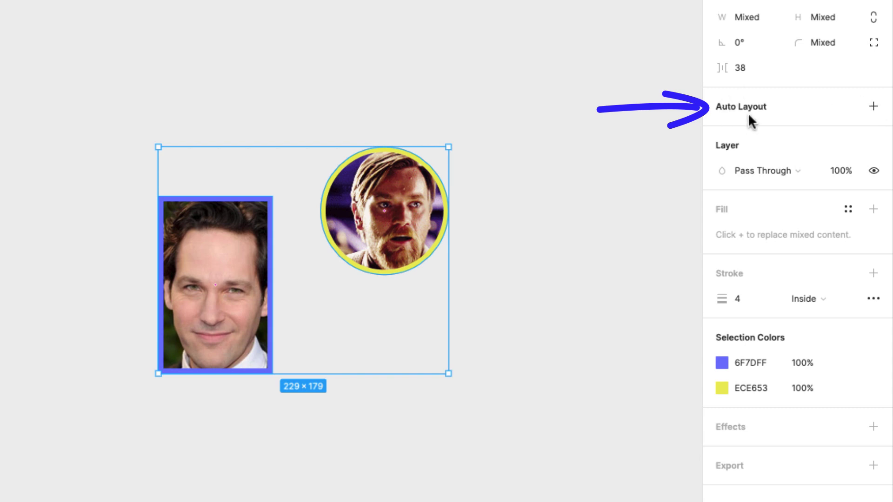
{"action": "left_click", "coordinate": [873, 107]}
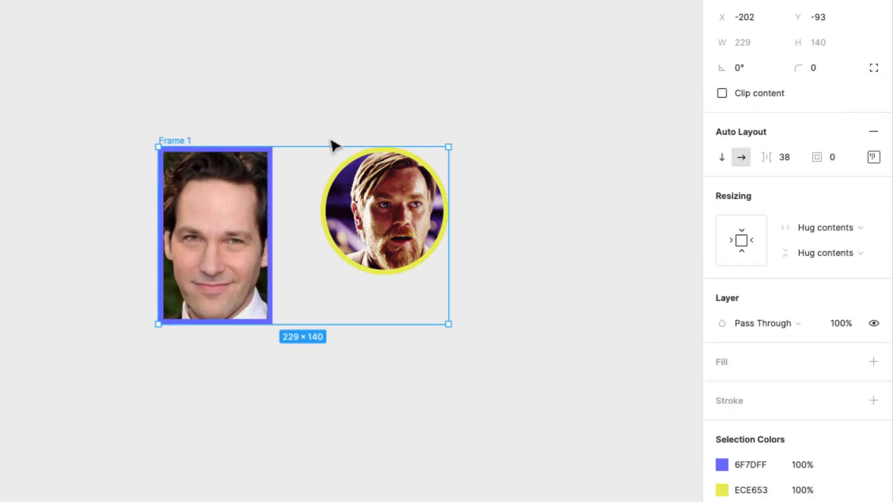
{"action": "key", "text": "super+z"}
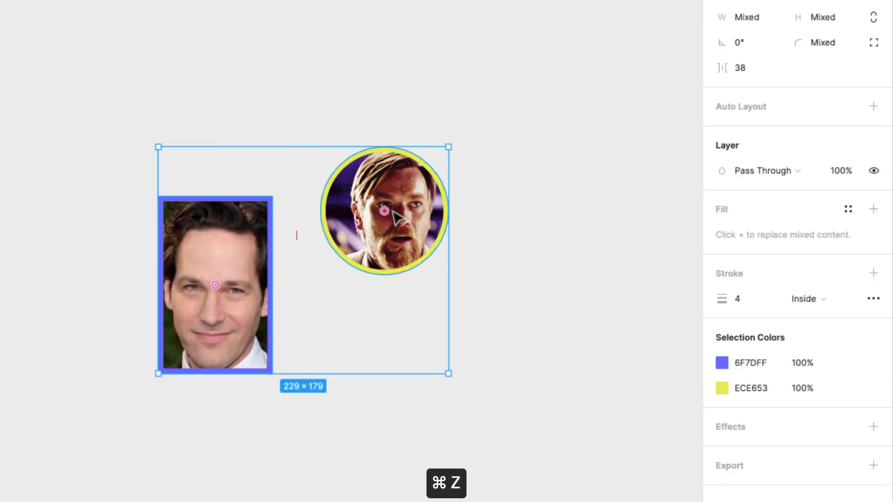
{"action": "left_click", "coordinate": [327, 48]}
{"action": "key", "text": "super+z"}
Step: Reselect both portraits, try wrapping them in auto layout again, and undo the change
{"action": "left_click", "coordinate": [203, 311]}
{"action": "left_click", "coordinate": [401, 236], "text": "shift"}
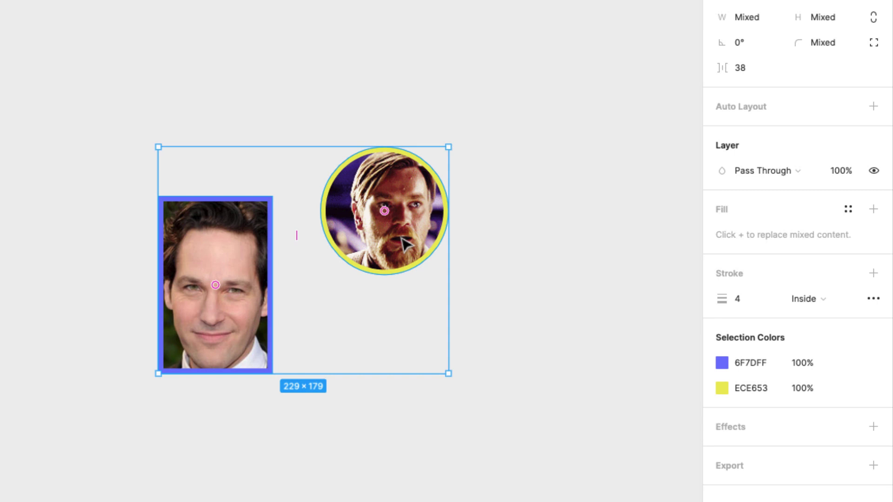
{"action": "key", "text": "shift+a"}
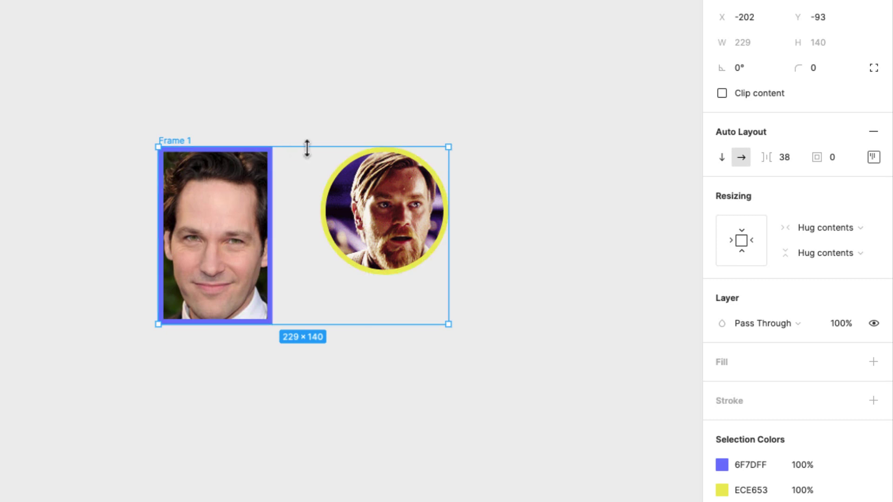
{"action": "key", "text": "ctrl+z"}
{"action": "left_click", "coordinate": [340, 422]}
Step: Frame the rectangular and circular portraits together and add auto layout to the new frame
{"action": "left_click", "coordinate": [254, 316]}
{"action": "left_click", "coordinate": [389, 237], "text": "shift"}
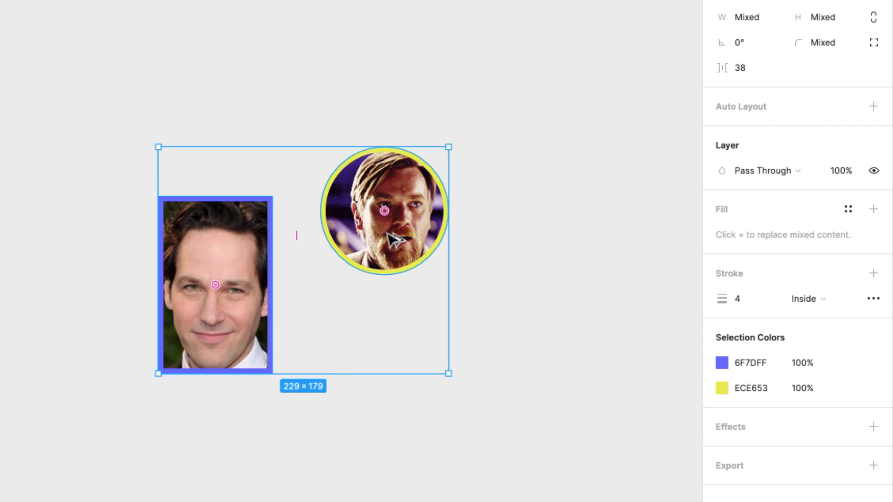
{"action": "key", "text": "alt+super+g"}
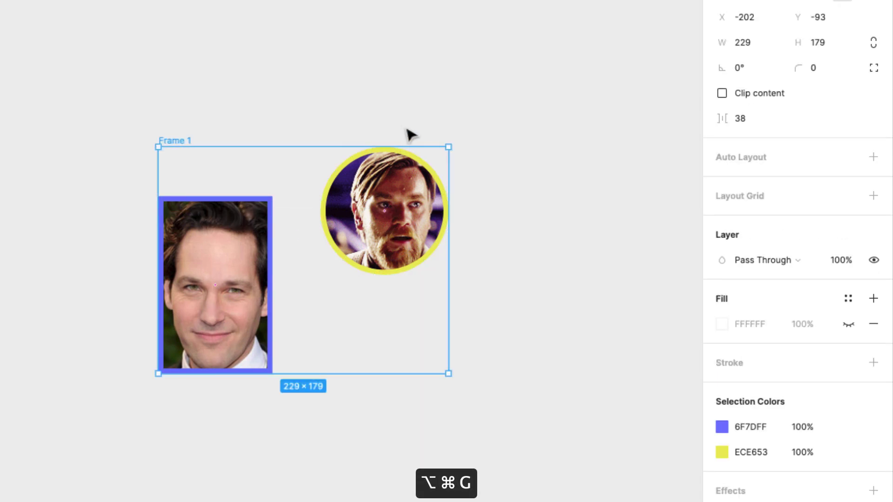
{"action": "mouse_move", "coordinate": [305, 208]}
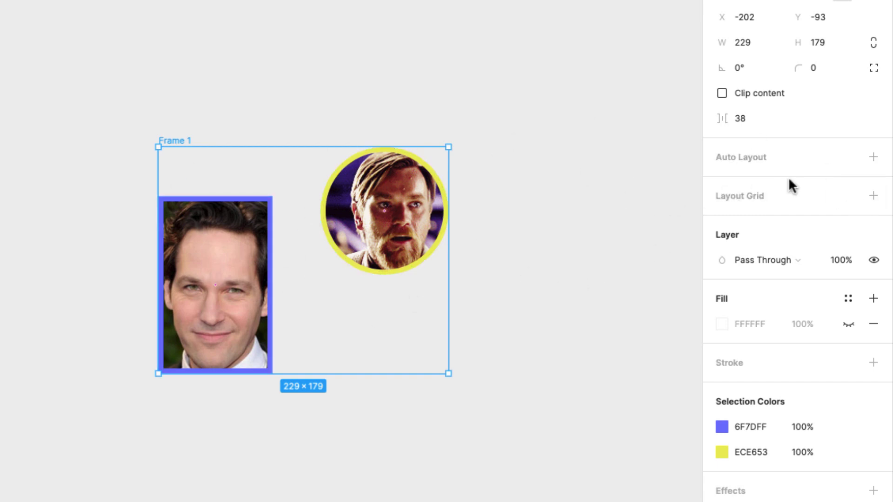
{"action": "left_click", "coordinate": [873, 157]}
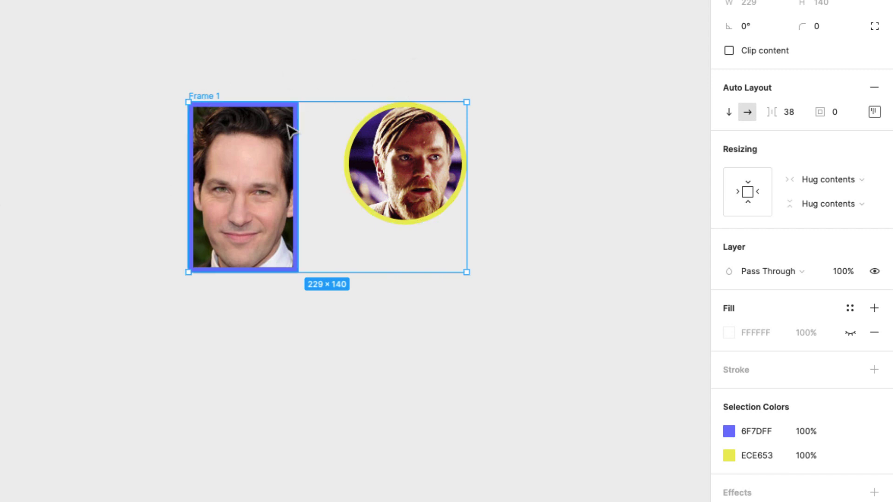
Step: Fill the auto layout frame with the Ink/00 White color style
{"action": "mouse_move", "coordinate": [742, 460]}
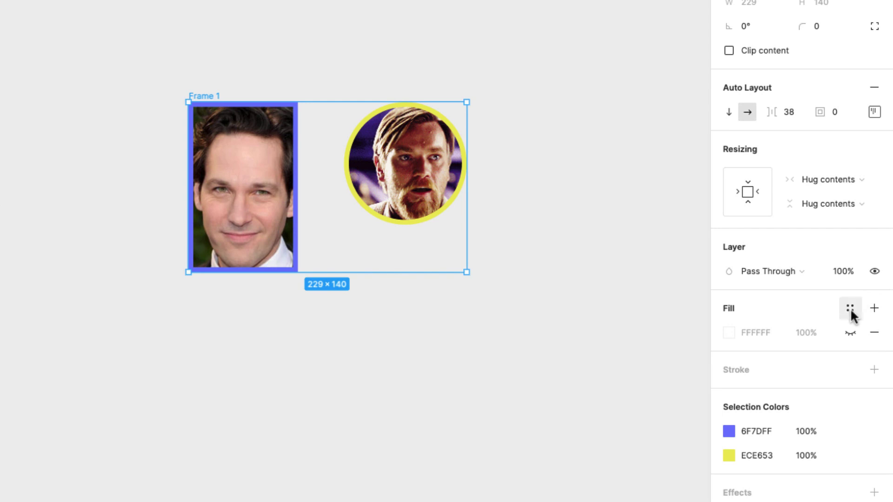
{"action": "left_click", "coordinate": [845, 308]}
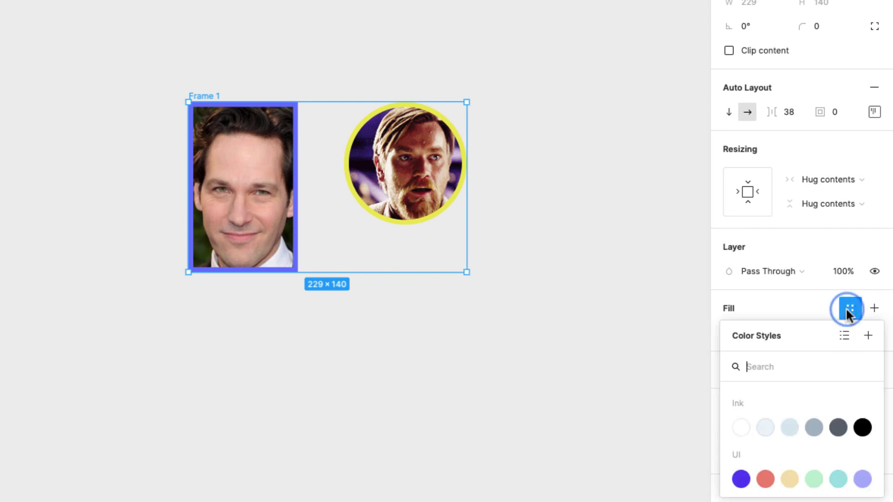
{"action": "left_click", "coordinate": [743, 425]}
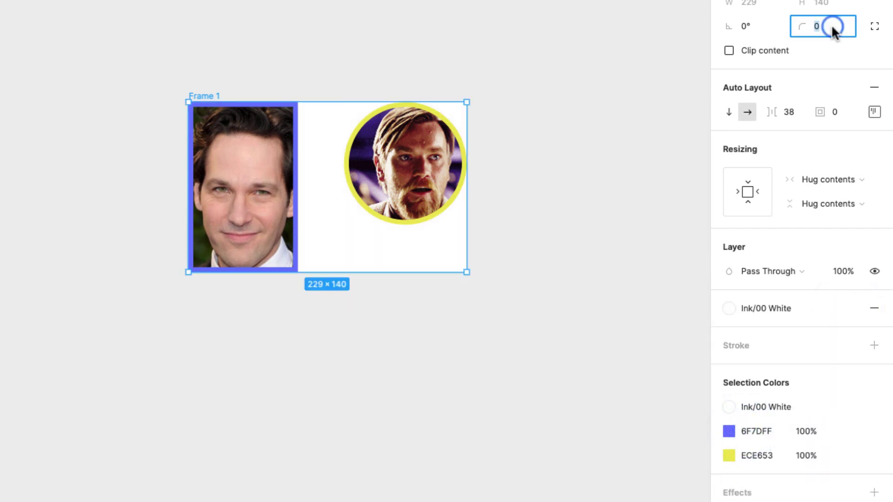
Step: Set the white frame's corner radius to 8 and deselect the frame
{"action": "type", "text": "24"}
{"action": "key", "text": "Return"}
{"action": "type", "text": "8"}
{"action": "key", "text": "Return"}
{"action": "type", "text": "16"}
{"action": "key", "text": "Return"}
{"action": "type", "text": "8"}
{"action": "key", "text": "Return"}
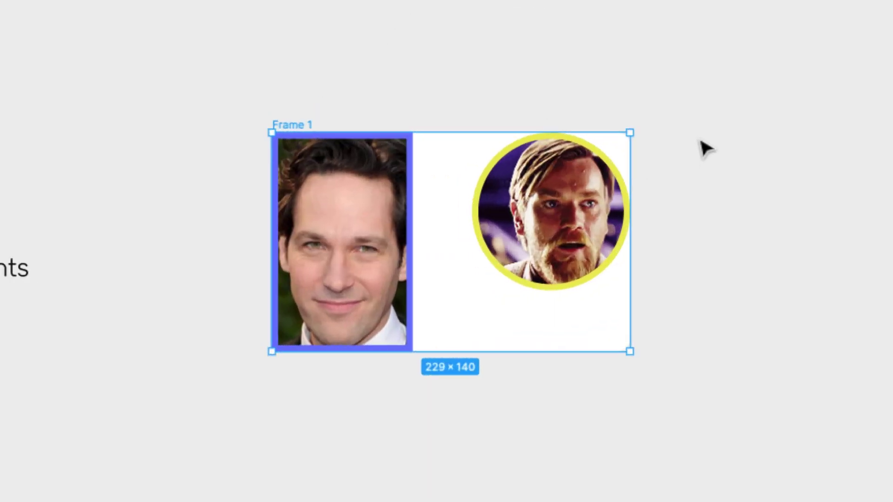
{"action": "left_click", "coordinate": [516, 104]}
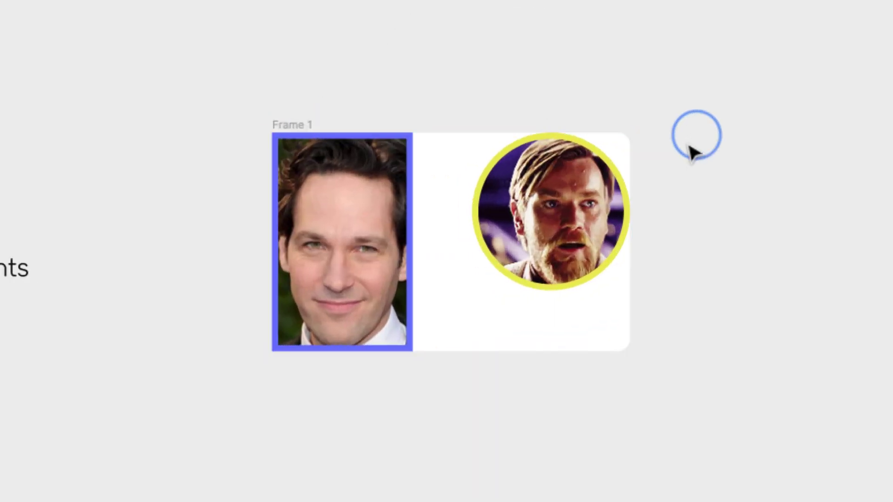
Step: Reorder the circular portrait ahead of the rectangular one inside the frame and return it to the end
{"action": "left_click", "coordinate": [576, 224]}
{"action": "left_click_drag", "start_coordinate": [576, 218], "coordinate": [433, 251]}
{"action": "left_click", "coordinate": [558, 282]}
{"action": "left_click", "coordinate": [379, 253]}
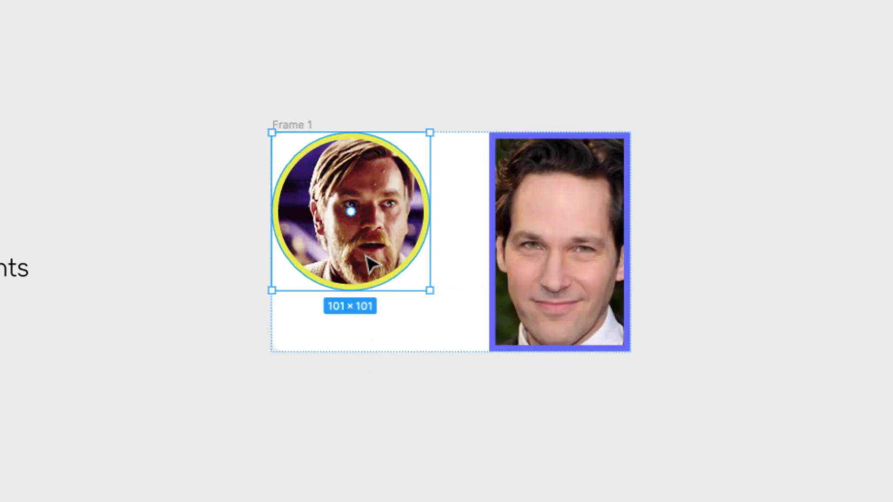
{"action": "left_click_drag", "start_coordinate": [363, 246], "coordinate": [565, 243]}
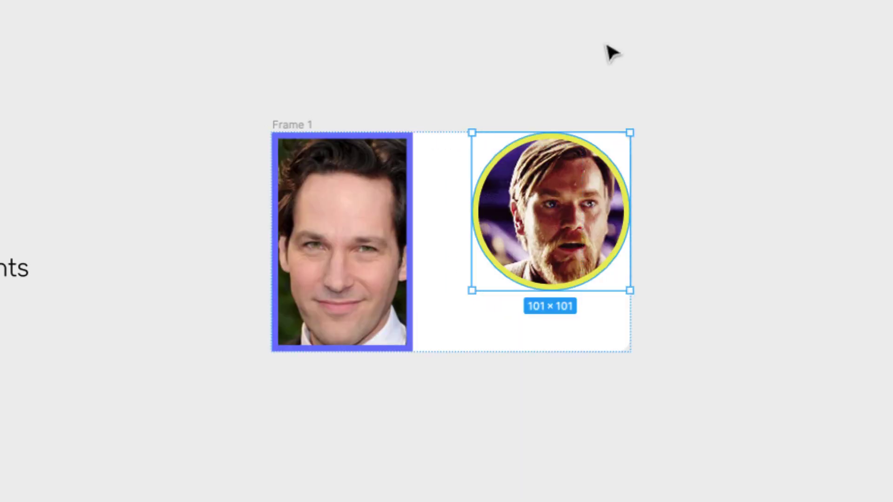
{"action": "left_click", "coordinate": [587, 48]}
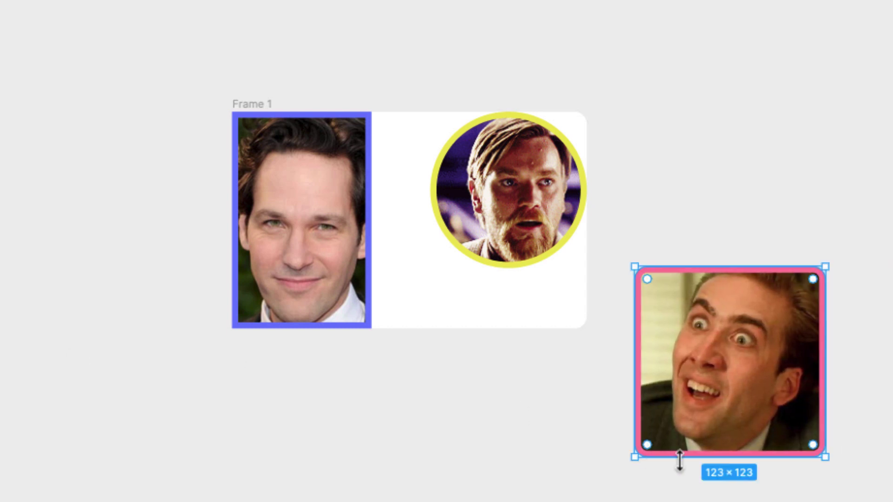
Step: Insert the pink-bordered square portrait between the other two portraits in the auto layout frame and shift the frame left
{"action": "left_click_drag", "start_coordinate": [728, 369], "coordinate": [451, 250]}
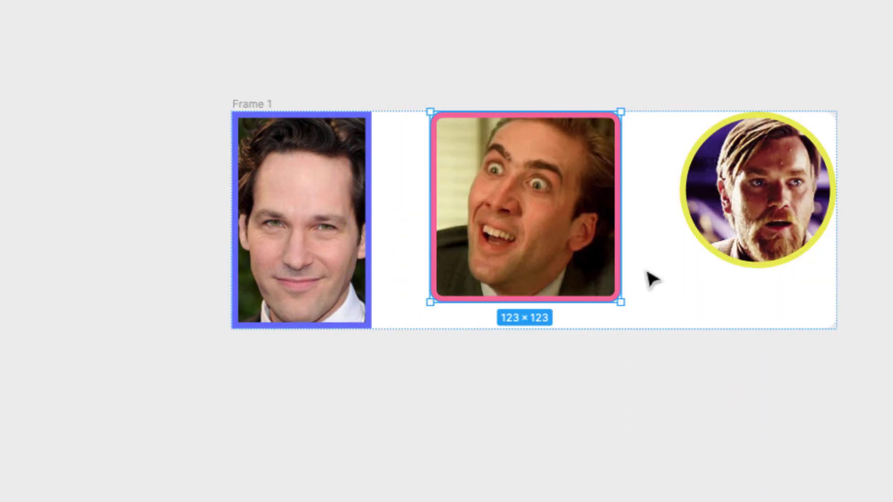
{"action": "left_click_drag", "start_coordinate": [269, 106], "coordinate": [218, 114]}
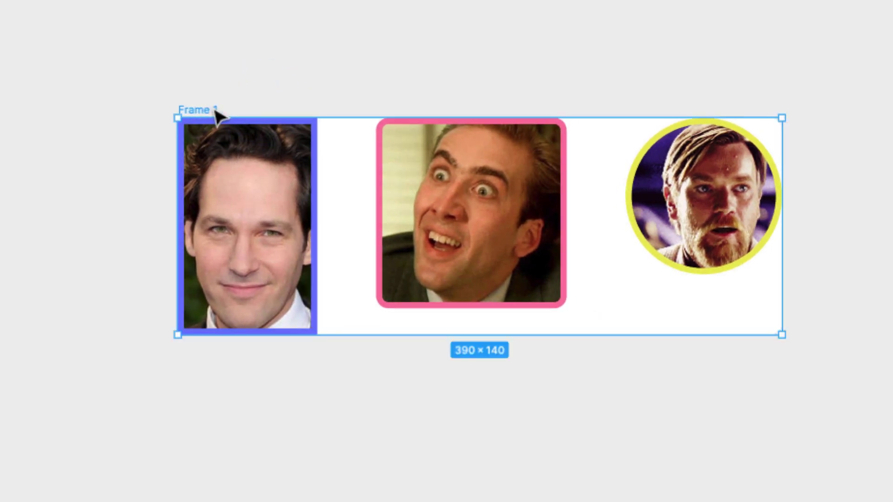
{"action": "left_click", "coordinate": [204, 58]}
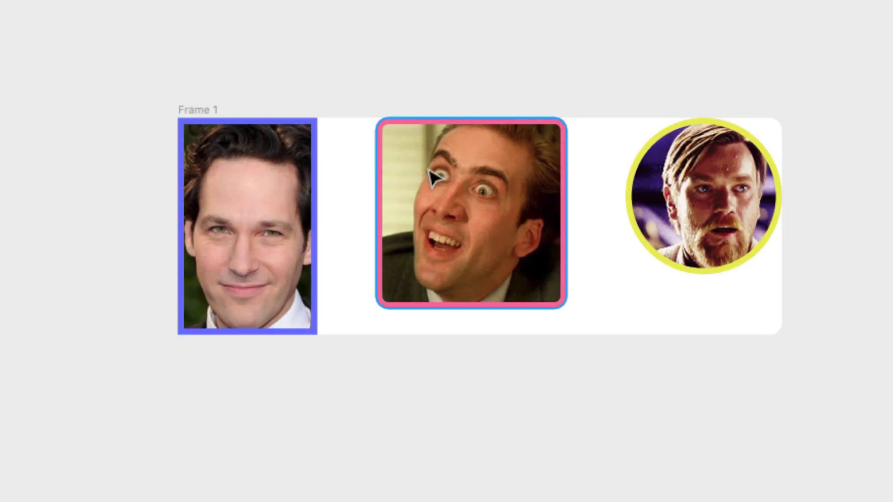
Step: Switch the frame's auto layout direction to vertical and back to horizontal
{"action": "left_click", "coordinate": [207, 109]}
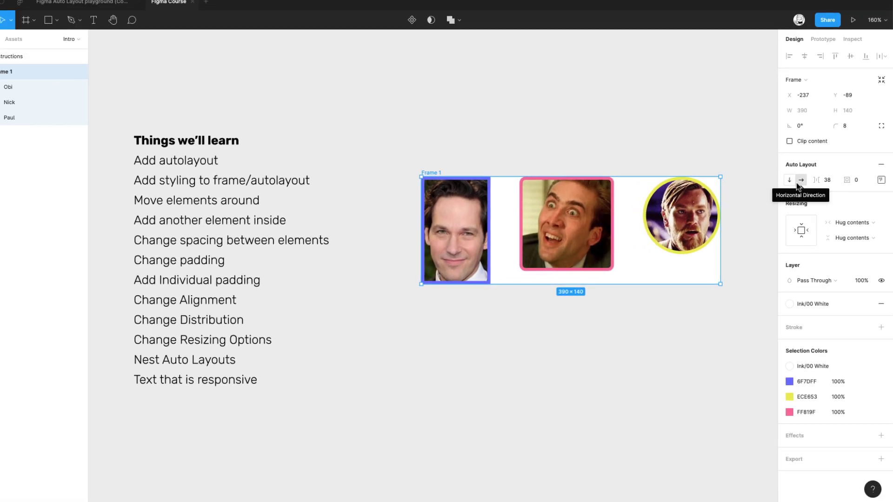
{"action": "left_click", "coordinate": [738, 138]}
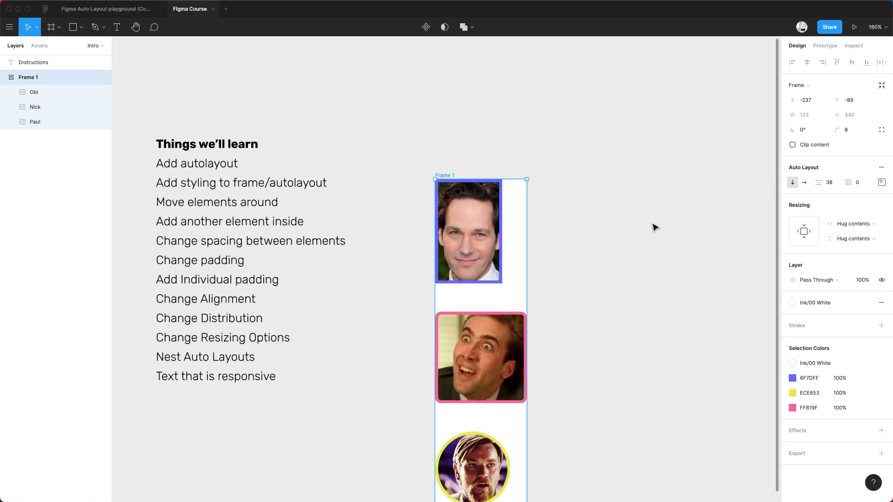
{"action": "scroll", "coordinate": [652, 225], "scroll_direction": "down", "scroll_amount": 3}
{"action": "scroll", "coordinate": [652, 225], "scroll_direction": "left", "scroll_amount": 1}
{"action": "left_click", "coordinate": [803, 182]}
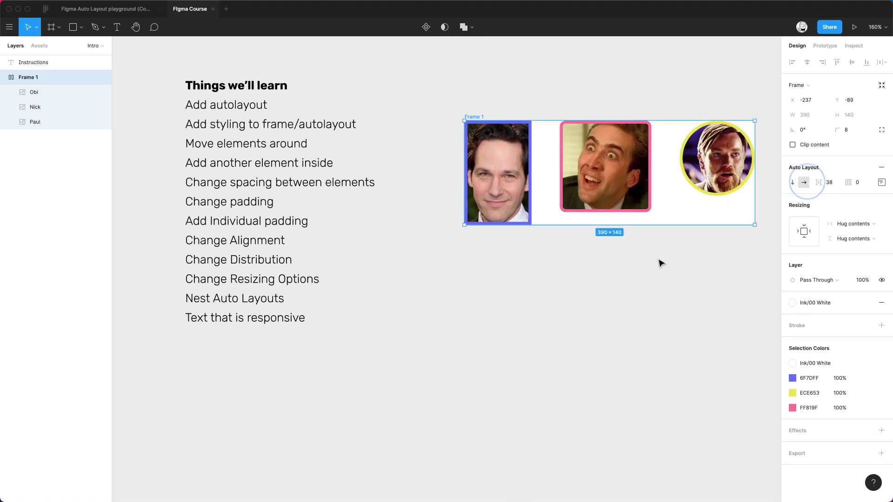
Step: Set the auto layout spacing between the three portraits to 24
{"action": "scroll", "coordinate": [660, 261], "scroll_direction": "right", "scroll_amount": 2}
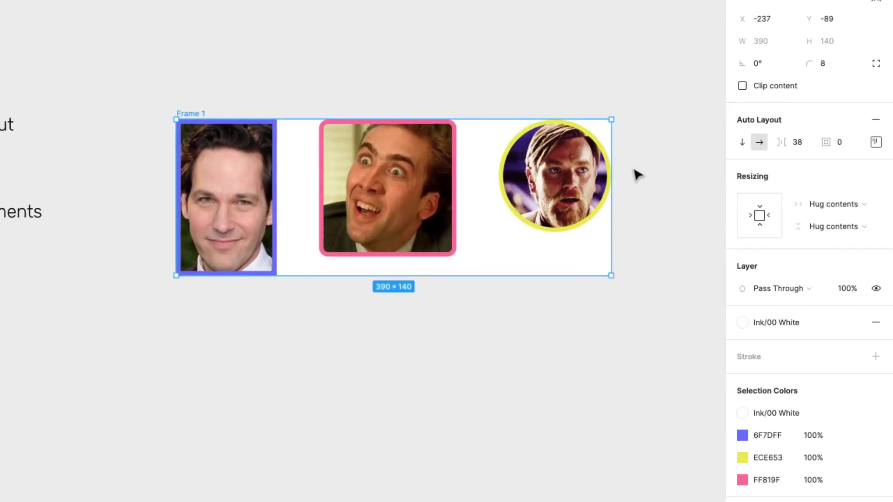
{"action": "left_click", "coordinate": [799, 138]}
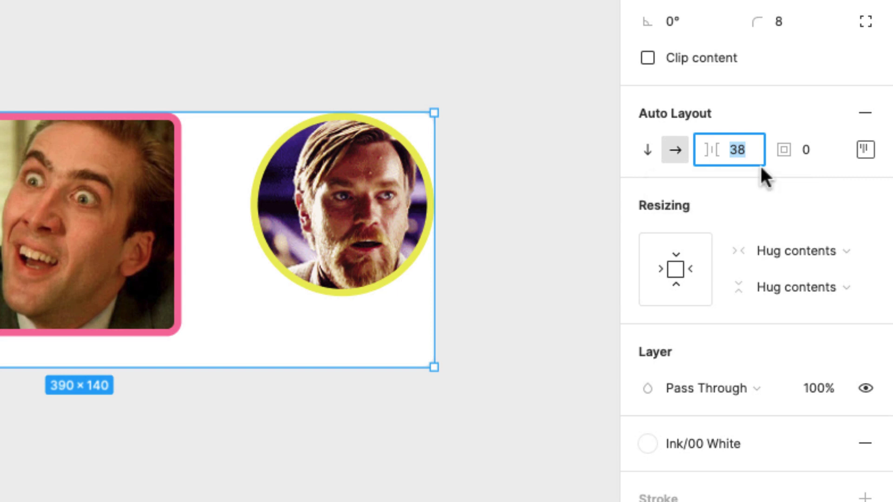
{"action": "key", "text": "Down"}
{"action": "key", "text": "Down"}
{"action": "key", "text": "Down"}
{"action": "key", "text": "Down"}
{"action": "key", "text": "Down"}
{"action": "key", "text": "Down"}
{"action": "key", "text": "Down"}
{"action": "key", "text": "Down"}
{"action": "key", "text": "Down"}
{"action": "key", "text": "Down"}
{"action": "key", "text": "Down"}
{"action": "key", "text": "Down"}
{"action": "key", "text": "Down"}
{"action": "key", "text": "Down"}
{"action": "key", "text": "Down"}
{"action": "key", "text": "Down"}
{"action": "key", "text": "Down"}
{"action": "key", "text": "Down"}
{"action": "key", "text": "Down"}
{"action": "key", "text": "Down"}
{"action": "key", "text": "Up"}
{"action": "key", "text": "Up"}
{"action": "key", "text": "Up"}
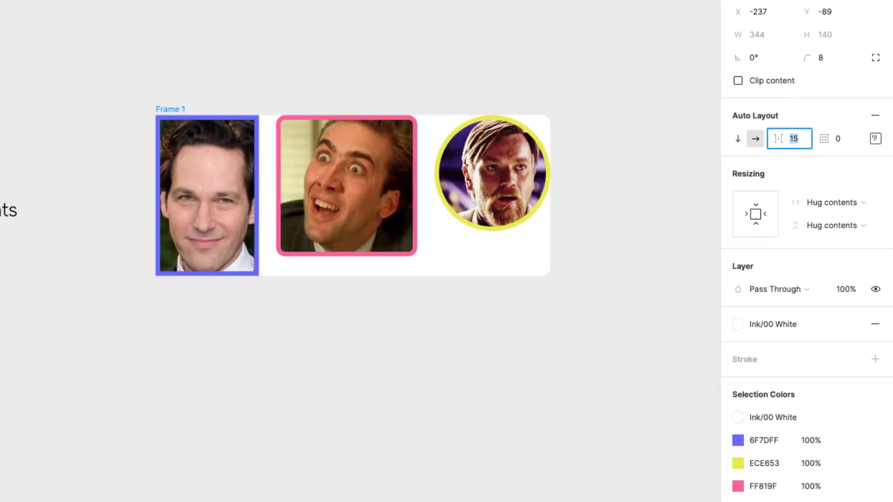
{"action": "key", "text": "Down"}
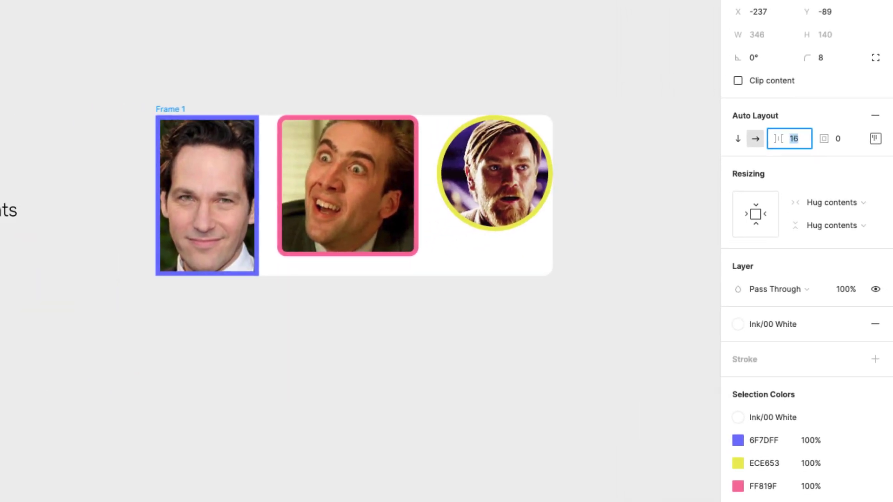
{"action": "key", "text": "Up"}
{"action": "key", "text": "Up"}
{"action": "key", "text": "Up"}
{"action": "key", "text": "Up"}
{"action": "key", "text": "Up"}
{"action": "key", "text": "Up"}
{"action": "key", "text": "Up"}
{"action": "key", "text": "Up"}
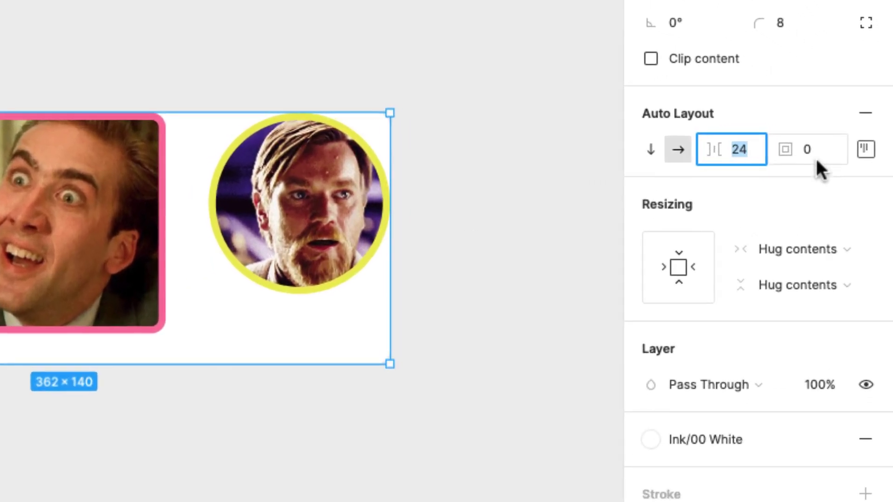
Step: Set the frame's auto layout padding to 24 on all sides and nudge the frame slightly up and to the left
{"action": "left_click", "coordinate": [845, 138]}
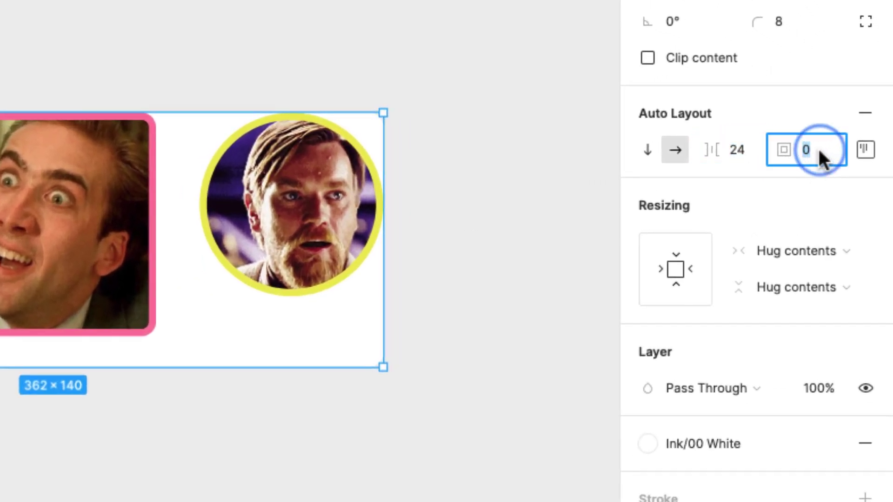
{"action": "type", "text": "24"}
{"action": "key", "text": "Return"}
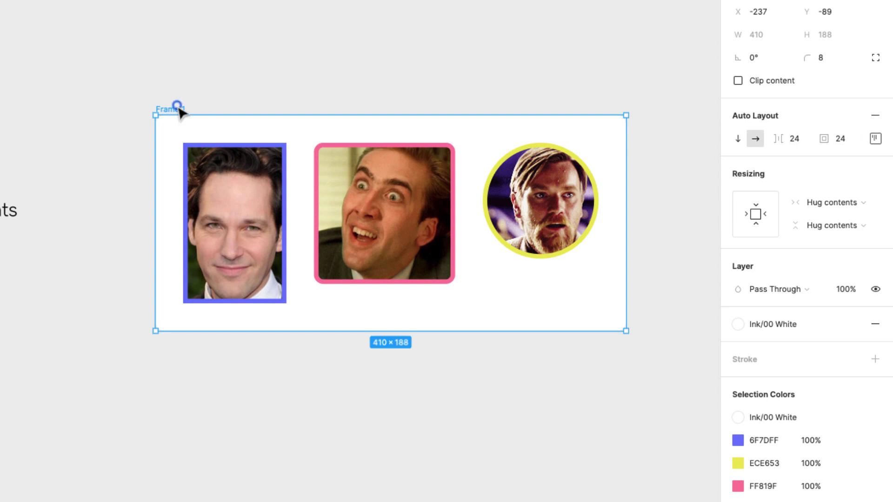
{"action": "left_click_drag", "start_coordinate": [177, 109], "coordinate": [156, 103]}
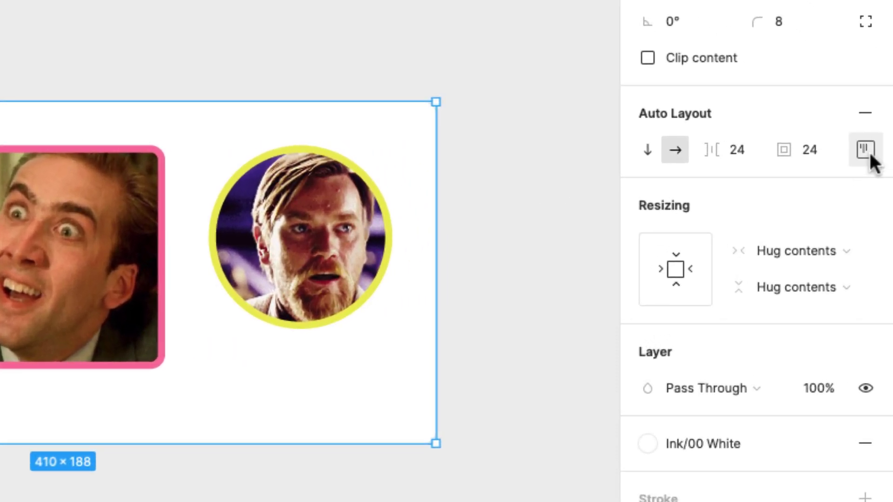
Step: Override the frame's individual padding with 16 on the top side and 8 on the bottom side
{"action": "left_click", "coordinate": [875, 138]}
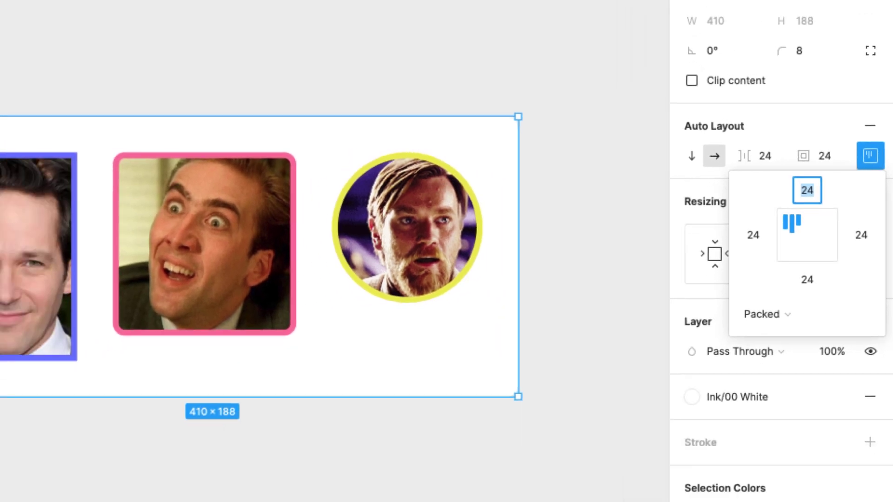
{"action": "type", "text": "16"}
{"action": "key", "text": "Return"}
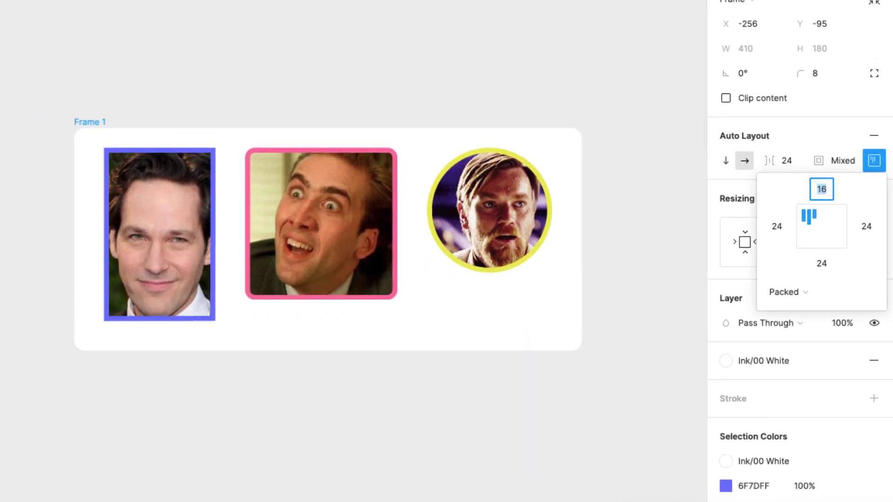
{"action": "left_click", "coordinate": [826, 264]}
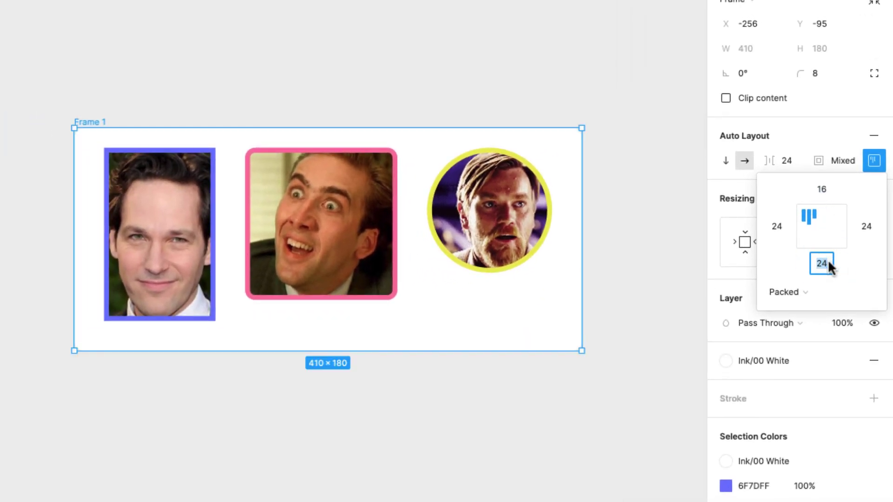
{"action": "type", "text": "8"}
{"action": "key", "text": "Return"}
Step: Set the frame's left padding to 40, try a right padding of 32 and return the right side to 24
{"action": "left_click", "coordinate": [776, 227]}
{"action": "type", "text": "40"}
{"action": "key", "text": "Return"}
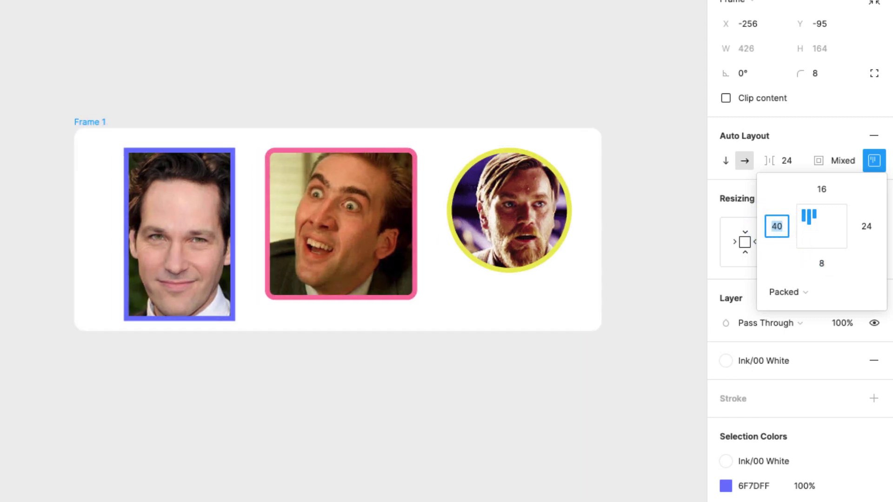
{"action": "left_click", "coordinate": [866, 227]}
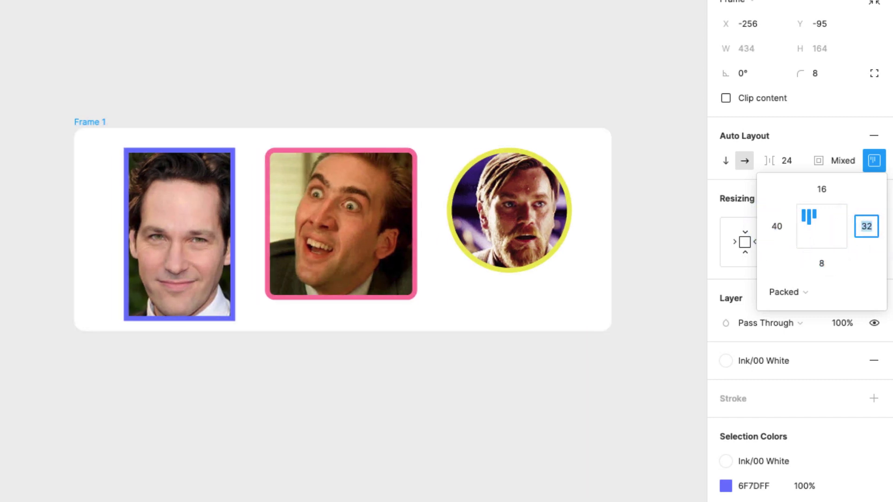
{"action": "type", "text": "40"}
{"action": "key", "text": "Return"}
{"action": "type", "text": "24"}
{"action": "key", "text": "Return"}
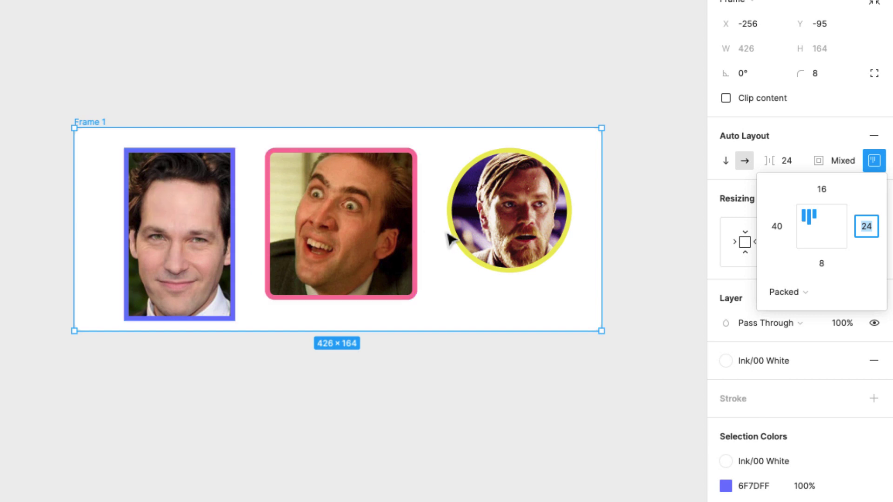
Step: Shrink the yellow-bordered circular portrait to 82 × 82 inside the auto layout frame and deselect it
{"action": "left_click", "coordinate": [528, 169]}
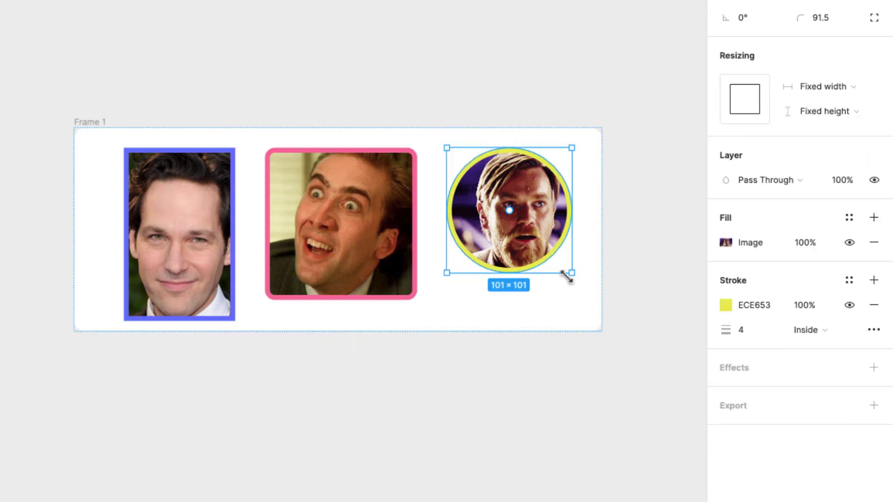
{"action": "left_click_drag", "start_coordinate": [571, 273], "coordinate": [546, 251]}
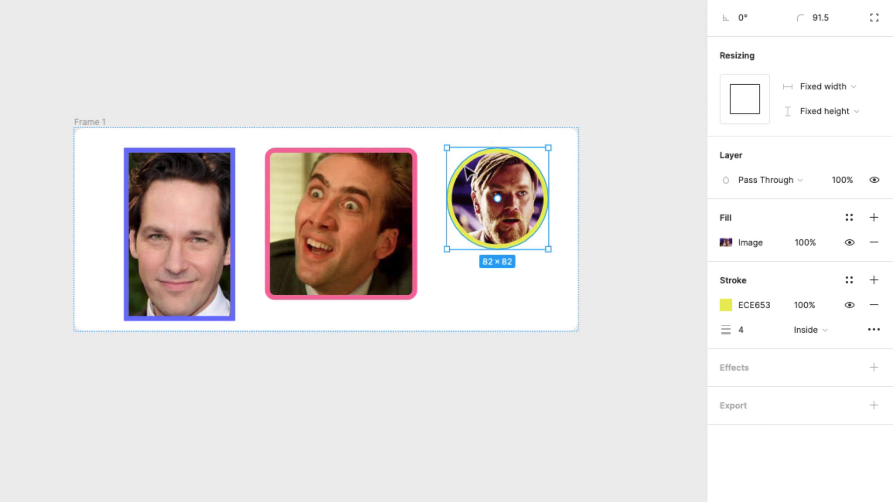
{"action": "left_click", "coordinate": [249, 68]}
Step: Align the frame's portraits to the vertical centre, then to the bottom left
{"action": "left_click", "coordinate": [91, 120]}
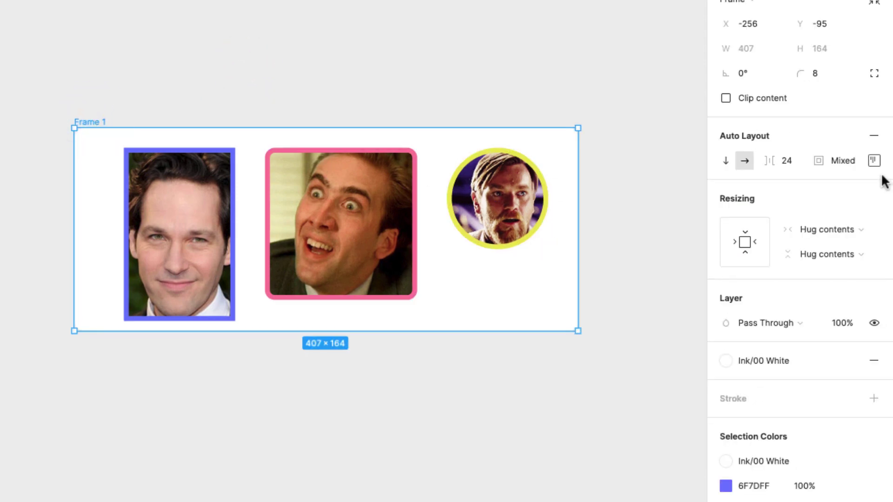
{"action": "left_click", "coordinate": [875, 162]}
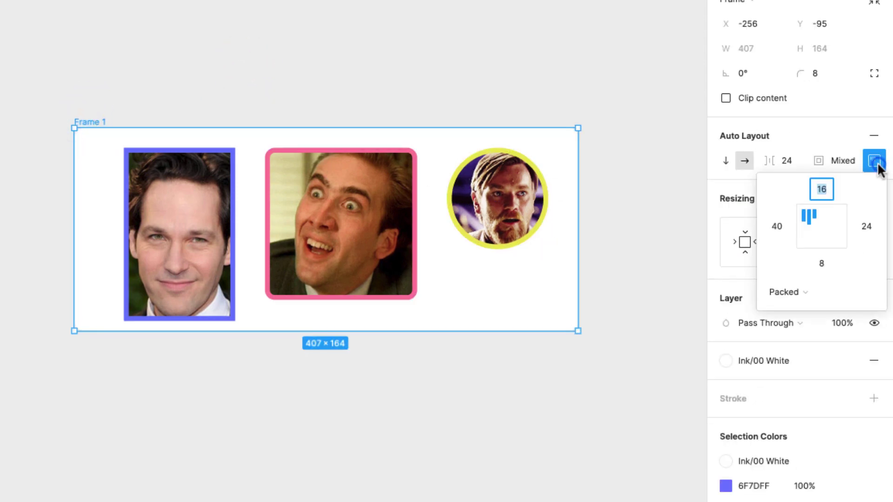
{"action": "left_click", "coordinate": [811, 228]}
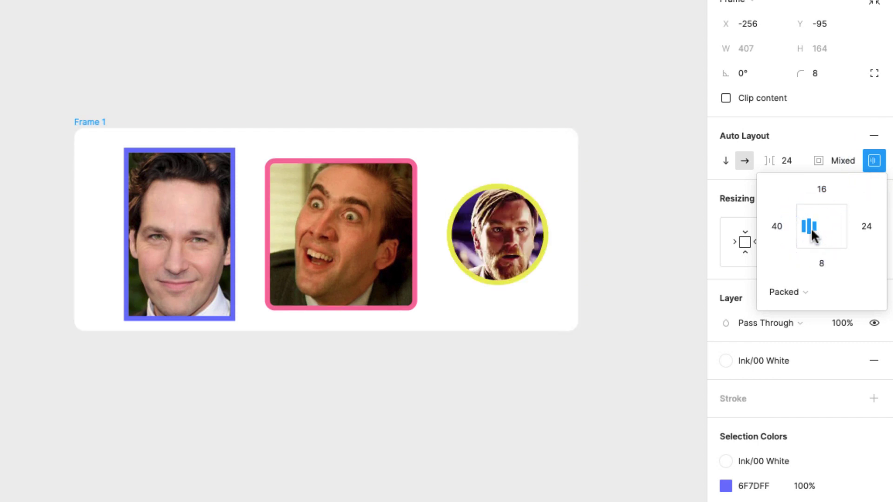
{"action": "left_click", "coordinate": [811, 239]}
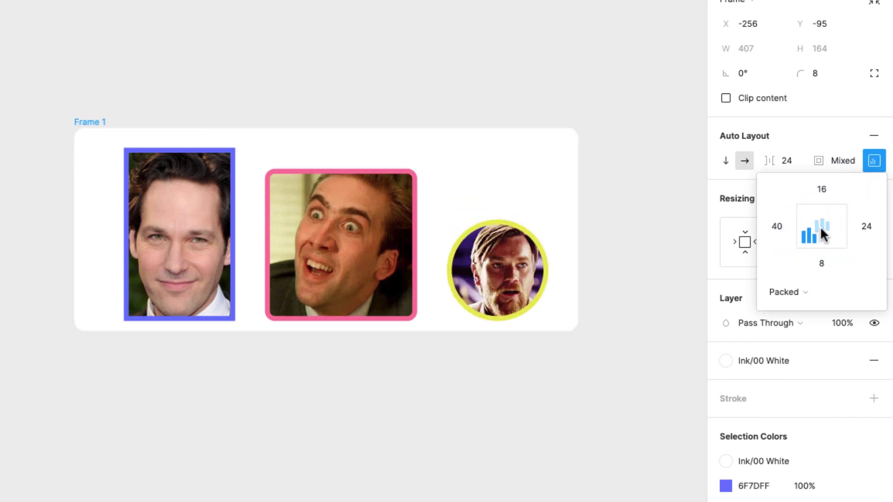
Step: Try the remaining alignment positions for the portraits in the hugging frame and return to bottom-left alignment
{"action": "left_click", "coordinate": [819, 222]}
{"action": "left_click", "coordinate": [841, 224]}
{"action": "left_click", "coordinate": [837, 213]}
{"action": "left_click", "coordinate": [843, 239]}
{"action": "left_click", "coordinate": [812, 228]}
{"action": "left_click", "coordinate": [821, 227]}
{"action": "left_click", "coordinate": [836, 227]}
{"action": "left_click", "coordinate": [819, 227]}
{"action": "left_click", "coordinate": [809, 227]}
{"action": "left_click", "coordinate": [823, 227]}
{"action": "left_click", "coordinate": [837, 226]}
{"action": "left_click", "coordinate": [824, 226]}
{"action": "left_click", "coordinate": [810, 226]}
{"action": "left_click", "coordinate": [809, 238]}
{"action": "left_click", "coordinate": [822, 238]}
{"action": "left_click", "coordinate": [810, 238]}
{"action": "left_click", "coordinate": [824, 238]}
{"action": "left_click", "coordinate": [832, 239]}
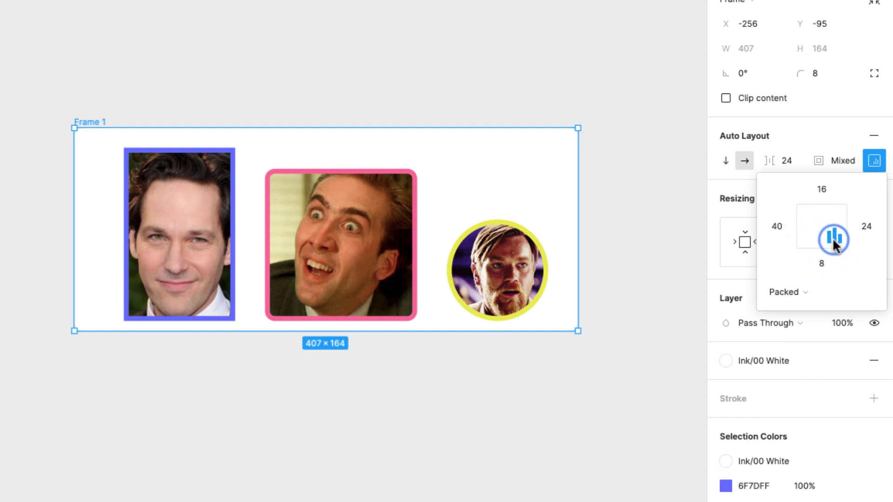
{"action": "left_click", "coordinate": [809, 238]}
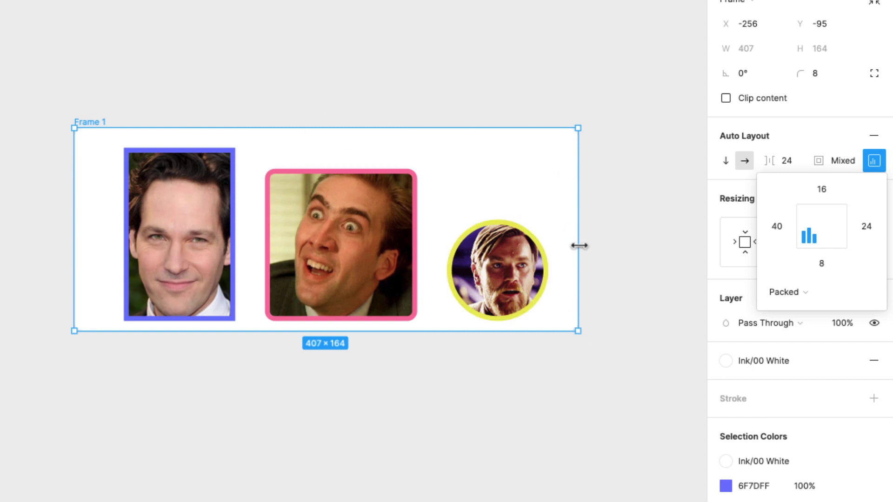
Step: Widen the frame to 536 and try right, centre and top alignments for the portraits, ending with centre-left alignment
{"action": "left_click_drag", "start_coordinate": [530, 237], "coordinate": [683, 224]}
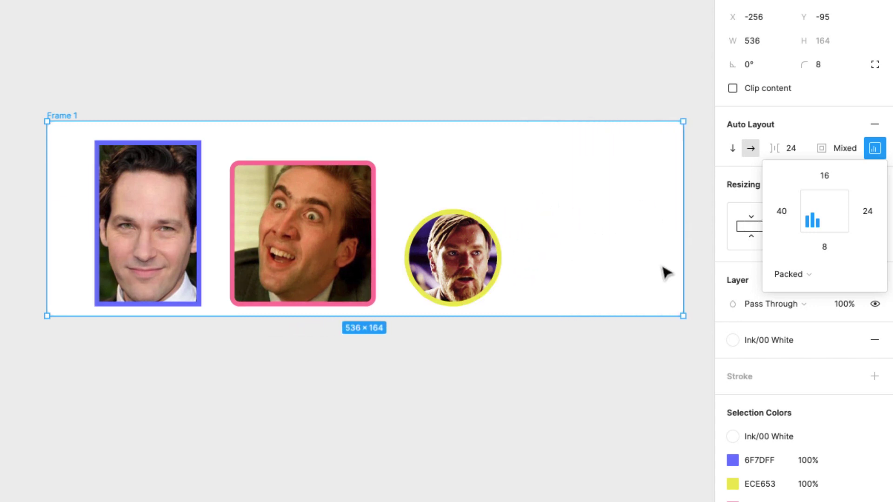
{"action": "left_click", "coordinate": [839, 219]}
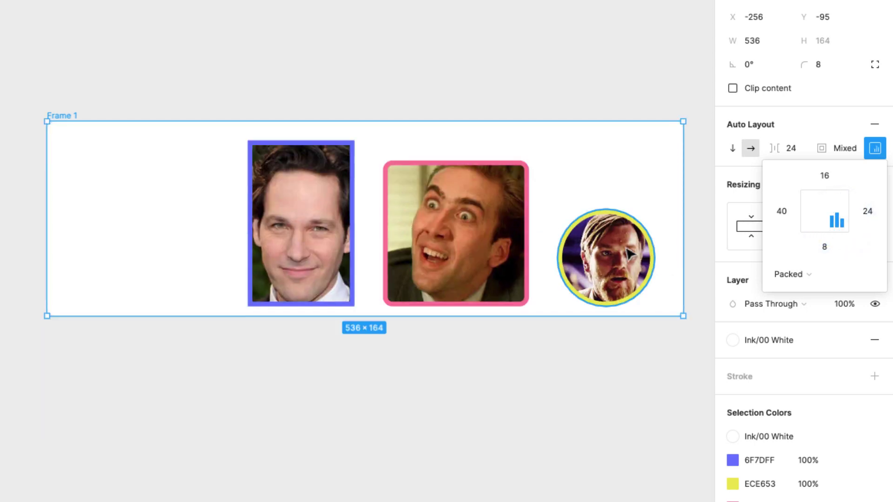
{"action": "left_click", "coordinate": [825, 212]}
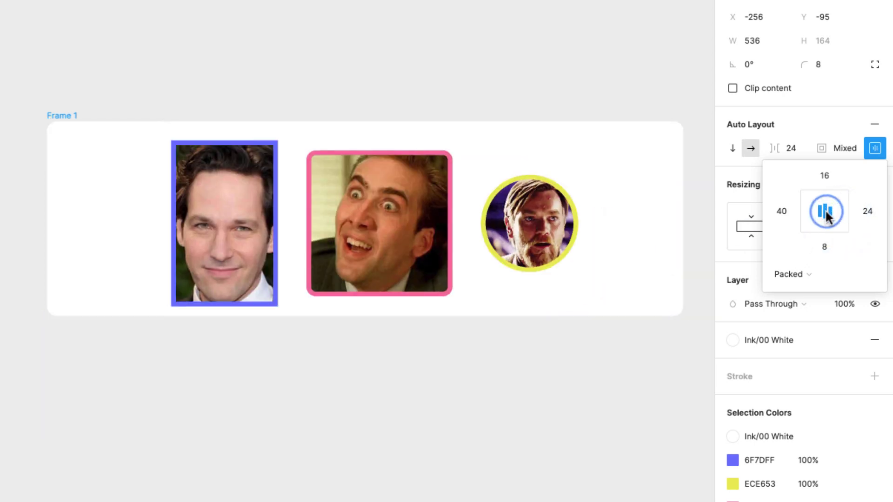
{"action": "left_click", "coordinate": [826, 199]}
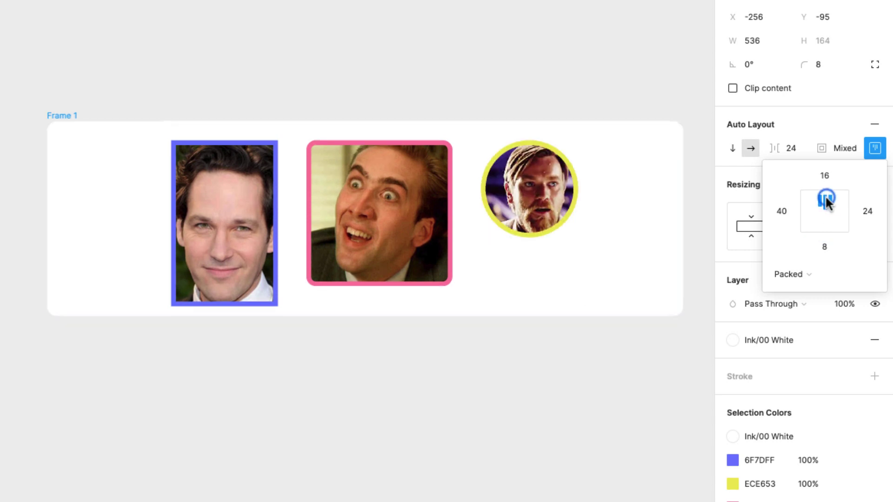
{"action": "left_click", "coordinate": [846, 195]}
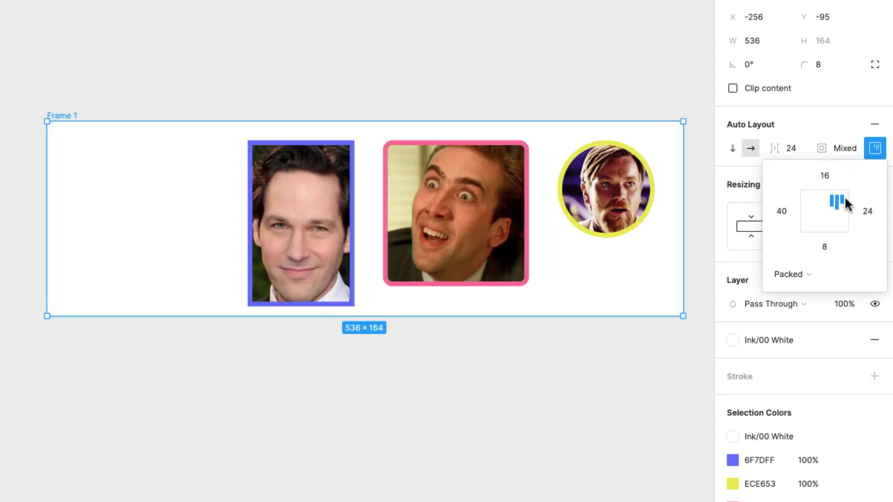
{"action": "left_click", "coordinate": [808, 211]}
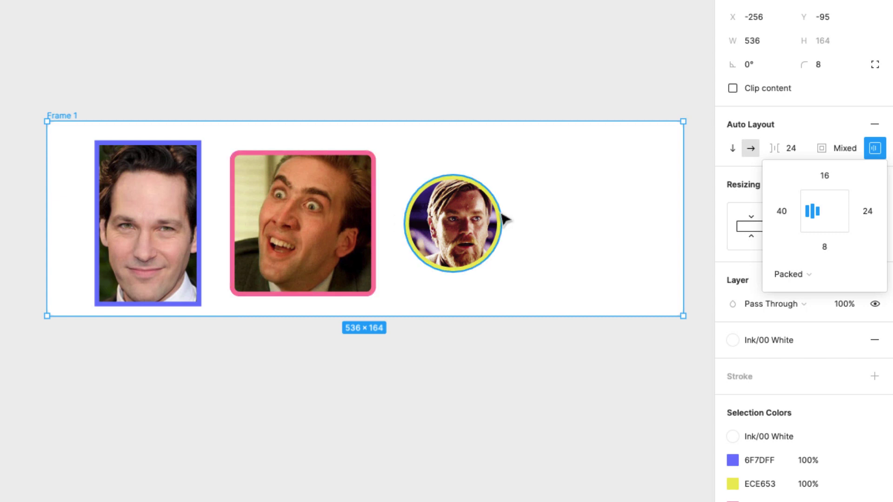
Step: Lower the spacing between the portraits in small increments and raise it back to 24
{"action": "scroll", "coordinate": [362, 267], "scroll_direction": "left", "scroll_amount": 3}
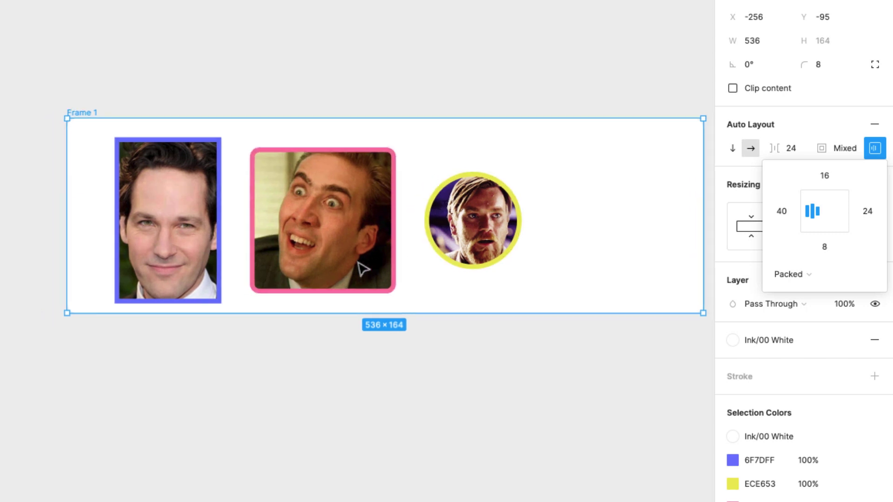
{"action": "scroll", "coordinate": [371, 283], "scroll_direction": "down", "scroll_amount": 2}
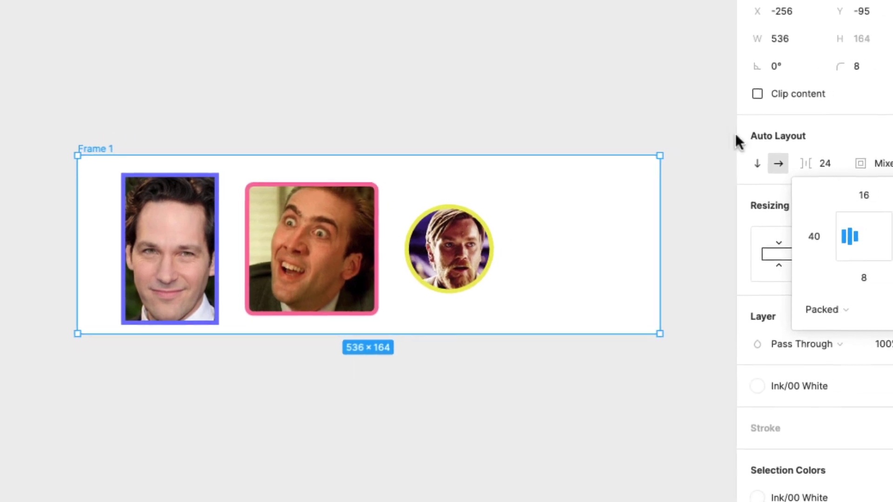
{"action": "left_click", "coordinate": [820, 138]}
{"action": "left_click", "coordinate": [831, 164]}
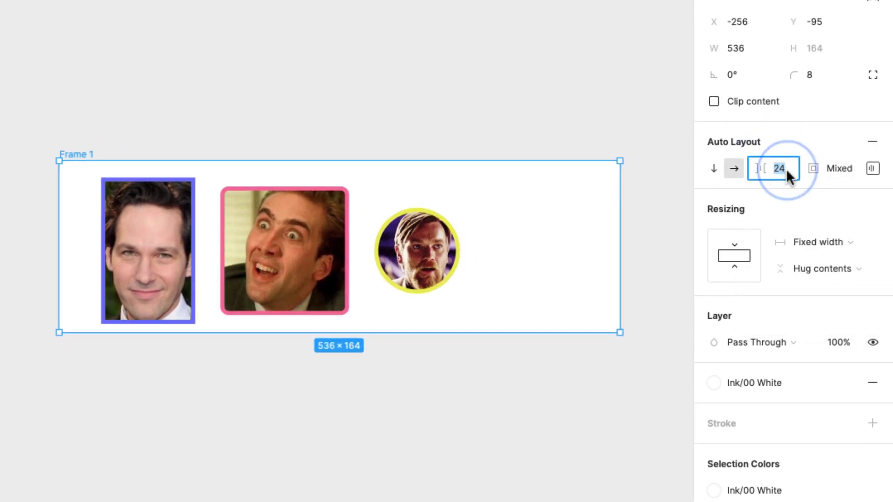
{"action": "key", "text": "Down"}
{"action": "key", "text": "Down"}
{"action": "key", "text": "Down"}
{"action": "key", "text": "Down"}
{"action": "key", "text": "Down"}
{"action": "key", "text": "Down"}
{"action": "key", "text": "Down"}
{"action": "key", "text": "Down"}
{"action": "key", "text": "Up"}
{"action": "key", "text": "Up"}
{"action": "key", "text": "Up"}
{"action": "key", "text": "Up"}
{"action": "key", "text": "Up"}
{"action": "key", "text": "Up"}
{"action": "key", "text": "Up"}
{"action": "key", "text": "Up"}
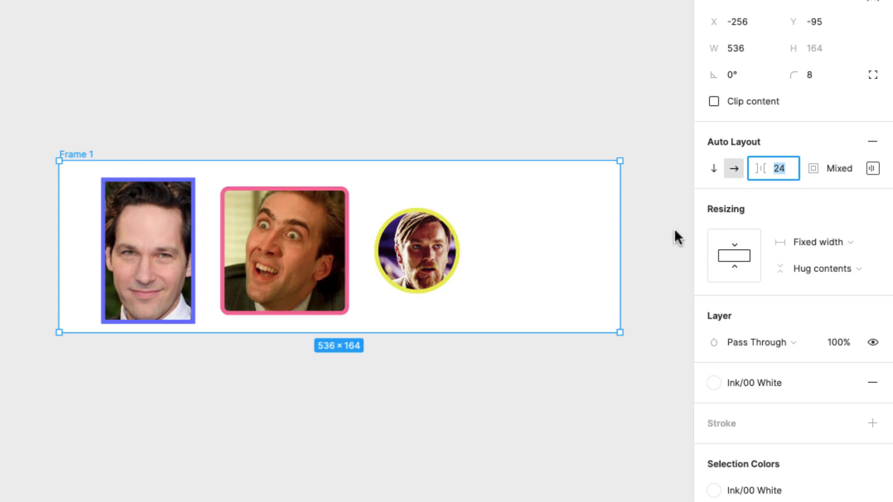
Step: Change the frame's auto layout distribution from Packed to Space Between
{"action": "left_click", "coordinate": [873, 168]}
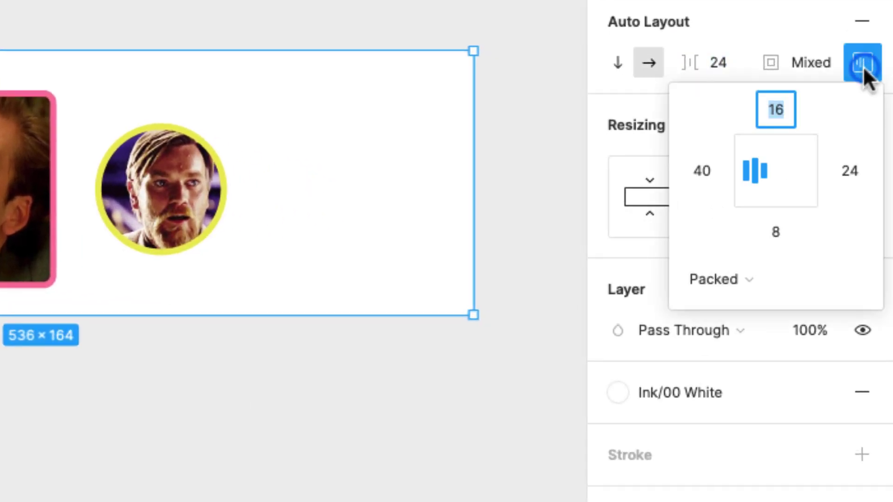
{"action": "left_click", "coordinate": [733, 287]}
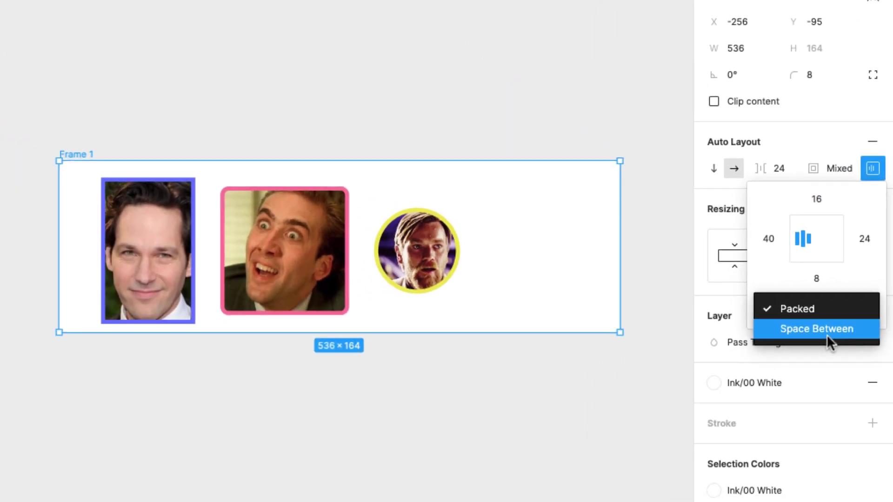
{"action": "left_click", "coordinate": [790, 316]}
Step: Enter a fixed spacing of 24 between the portraits and restore it to auto
{"action": "left_click", "coordinate": [788, 170]}
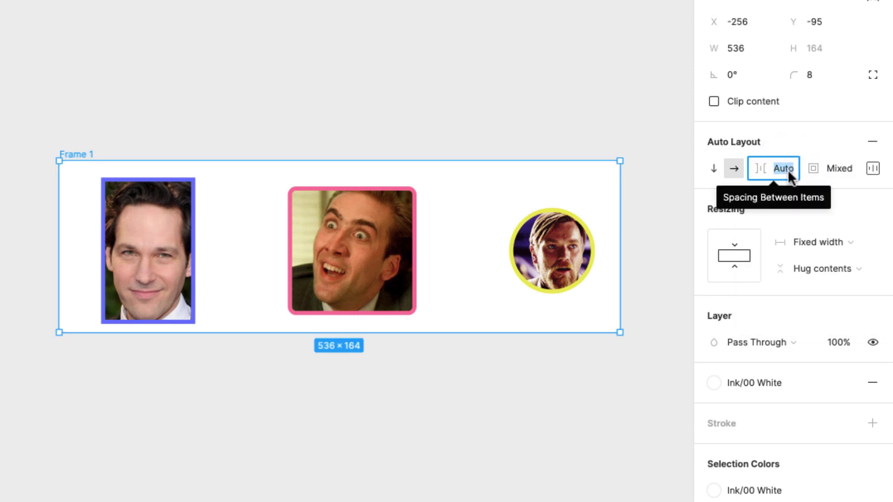
{"action": "type", "text": "24"}
{"action": "key", "text": "Return"}
{"action": "left_click", "coordinate": [782, 169]}
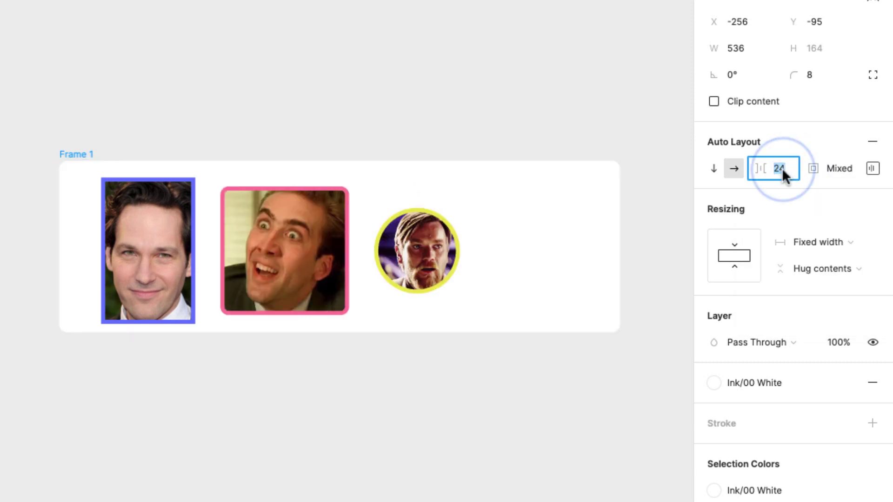
{"action": "type", "text": "auto"}
{"action": "key", "text": "Return"}
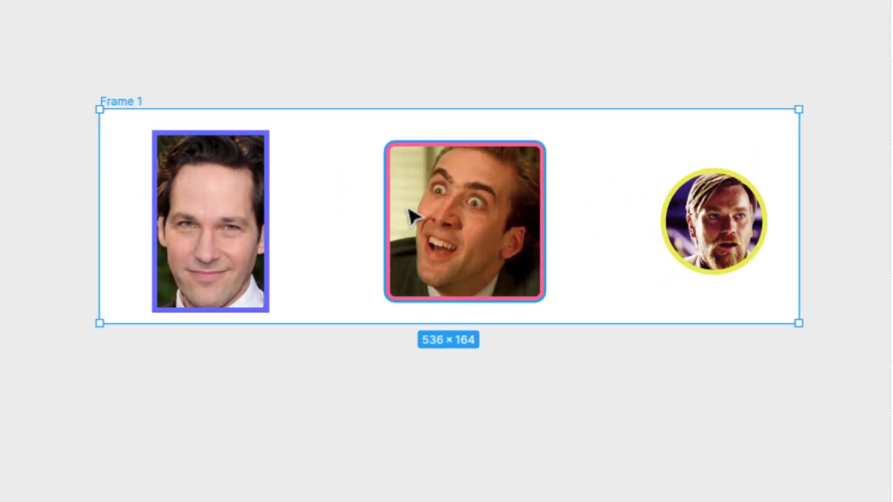
Step: Resize the selected frame to a width of 483 with automatic spacing between the portraits
{"action": "left_click", "coordinate": [117, 105]}
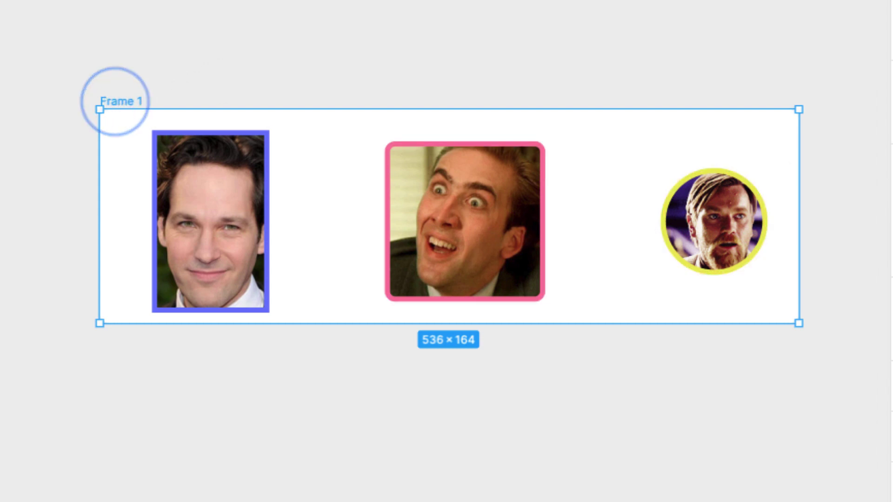
{"action": "left_click_drag", "start_coordinate": [803, 220], "coordinate": [749, 259]}
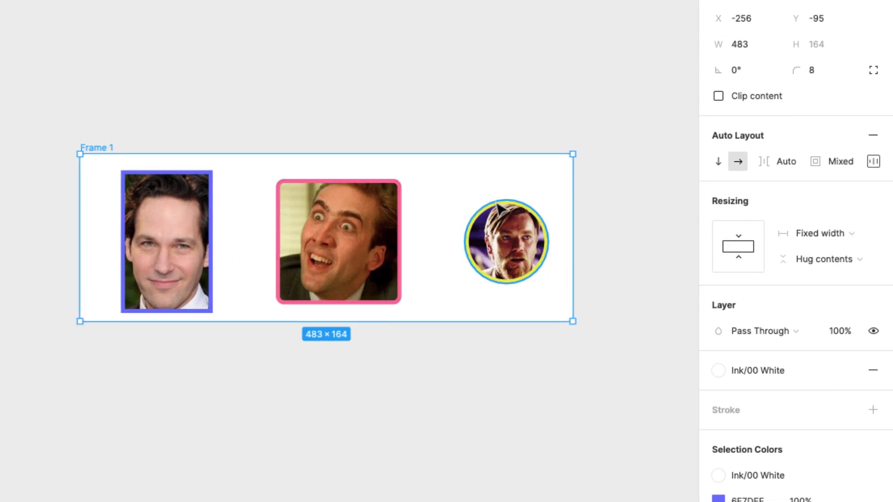
{"action": "scroll", "coordinate": [497, 199], "scroll_direction": "up", "scroll_amount": 2}
{"action": "scroll", "coordinate": [415, 276], "scroll_direction": "down", "scroll_amount": 2}
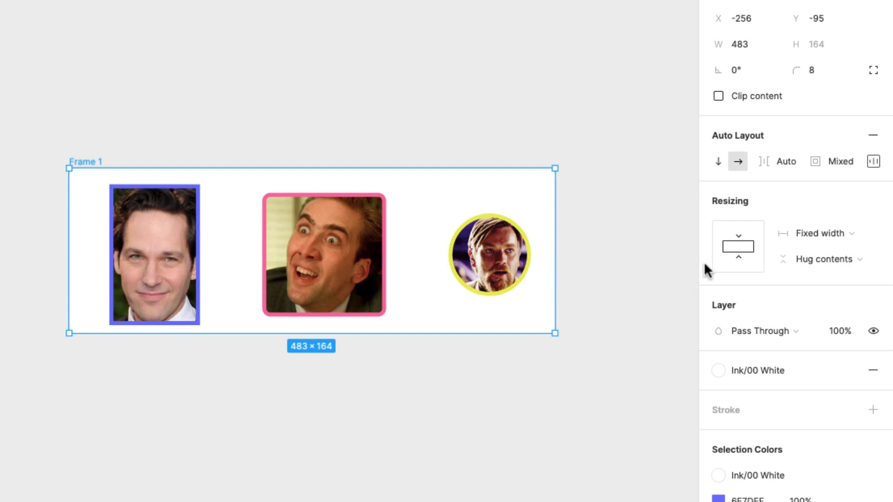
Step: Enlarge the frame to 549 by 289, giving it a fixed width and height
{"action": "left_click_drag", "start_coordinate": [554, 334], "coordinate": [621, 459]}
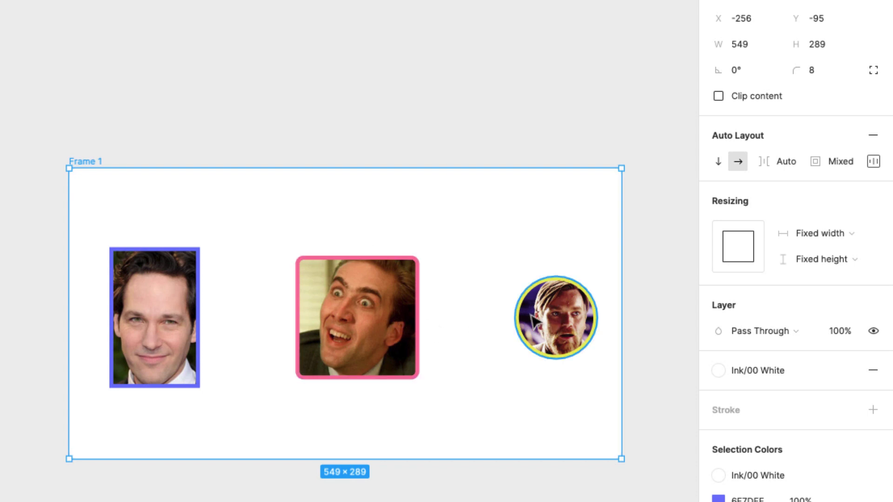
{"action": "left_click", "coordinate": [178, 322]}
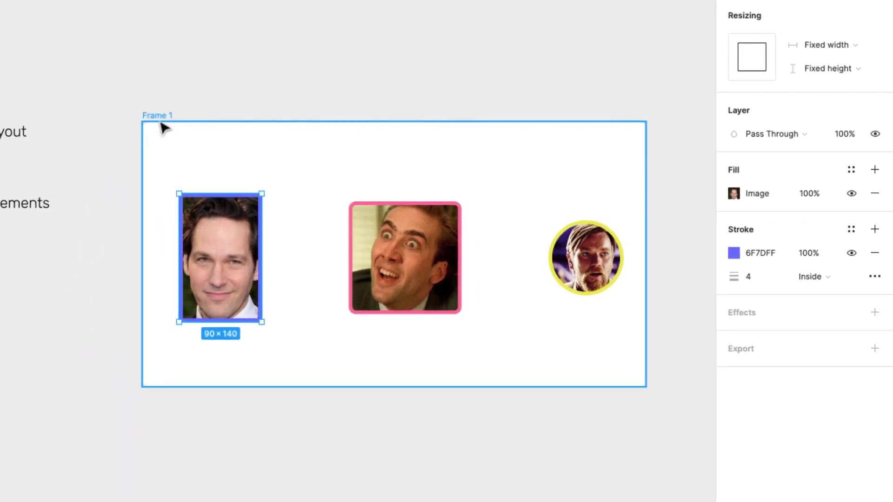
{"action": "left_click", "coordinate": [145, 124]}
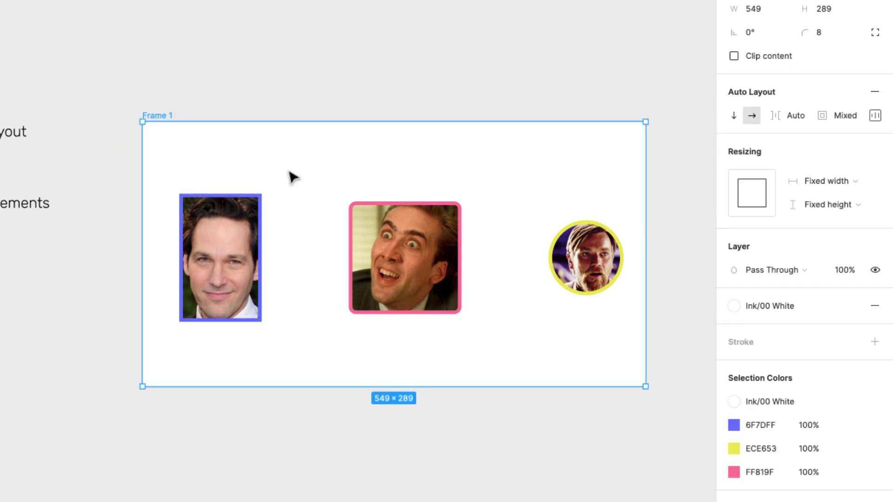
Step: Set the vertical resizing of the pink-bordered middle portrait to Fill container
{"action": "left_click", "coordinate": [418, 280]}
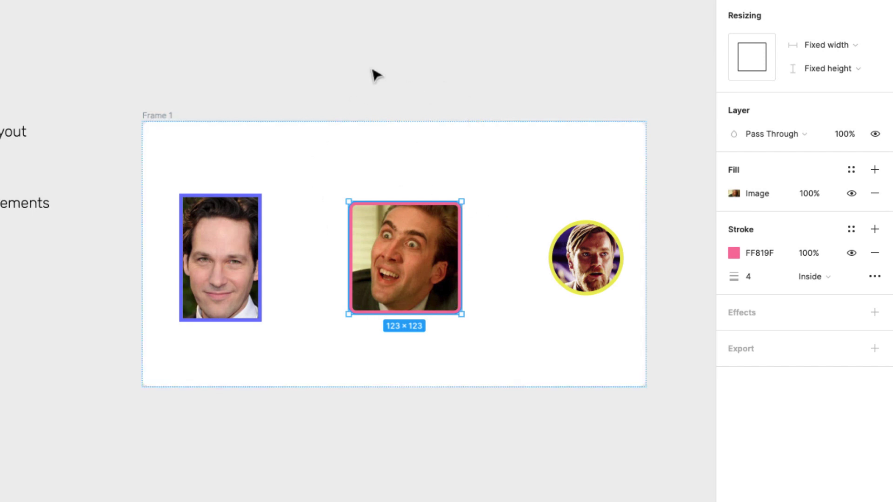
{"action": "left_click", "coordinate": [481, 304]}
{"action": "left_click", "coordinate": [424, 243]}
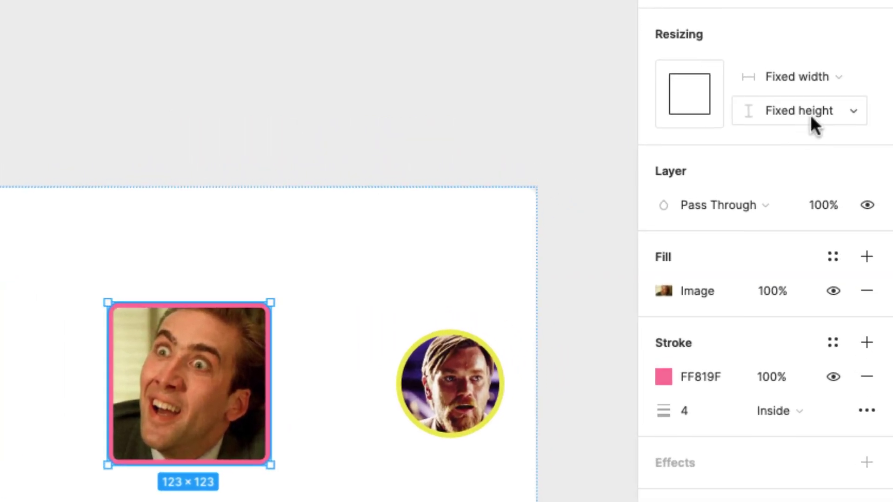
{"action": "left_click", "coordinate": [810, 114]}
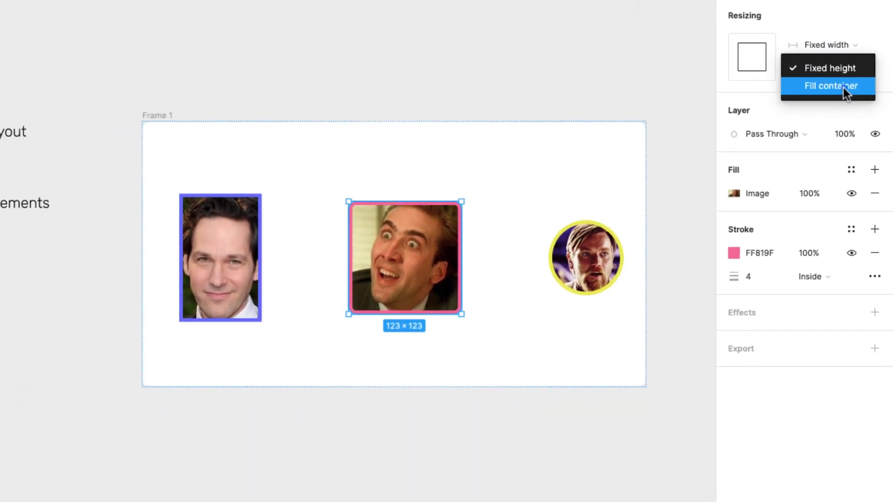
{"action": "left_click", "coordinate": [843, 88]}
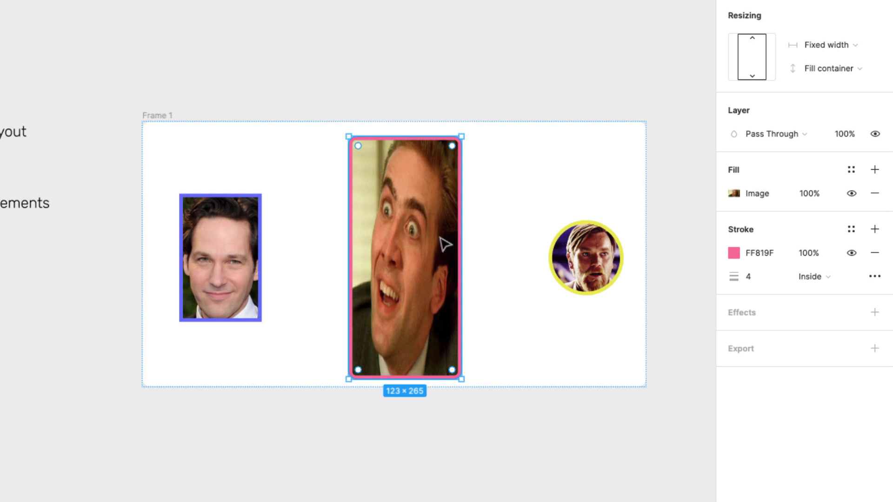
{"action": "scroll", "coordinate": [446, 244], "scroll_direction": "up", "scroll_amount": 5}
{"action": "scroll", "coordinate": [446, 244], "scroll_direction": "down", "scroll_amount": 4}
{"action": "scroll", "coordinate": [445, 244], "scroll_direction": "right", "scroll_amount": 2}
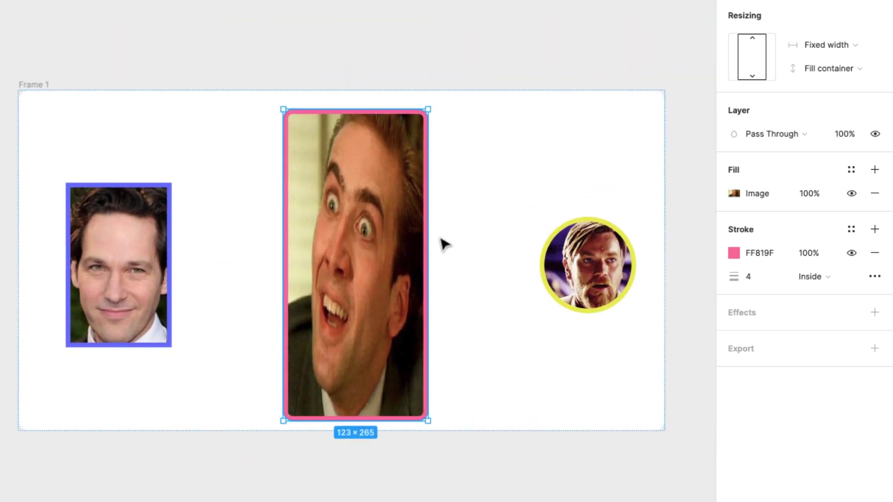
{"action": "scroll", "coordinate": [446, 244], "scroll_direction": "down", "scroll_amount": 3}
{"action": "scroll", "coordinate": [446, 244], "scroll_direction": "left", "scroll_amount": 1}
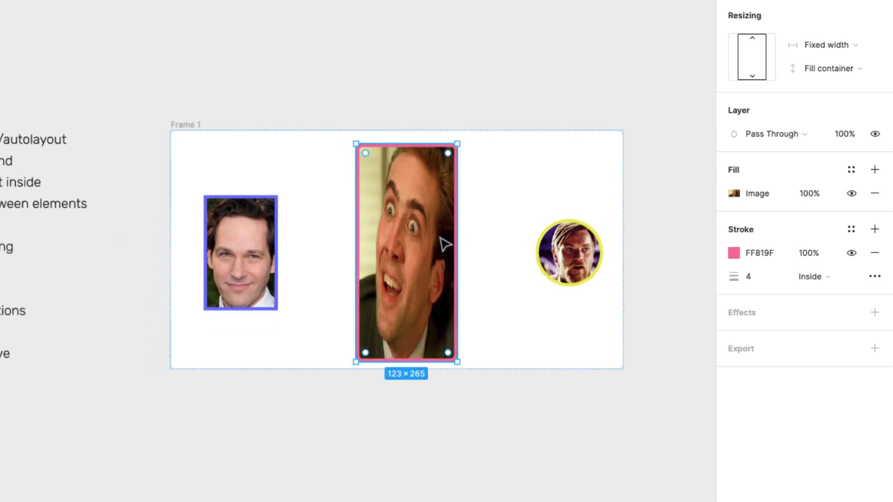
{"action": "scroll", "coordinate": [445, 244], "scroll_direction": "up", "scroll_amount": 2}
{"action": "scroll", "coordinate": [446, 244], "scroll_direction": "left", "scroll_amount": 1}
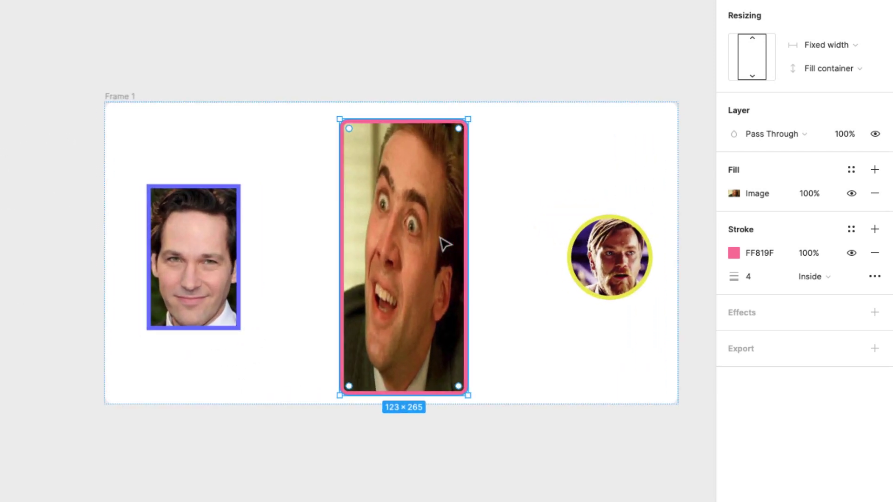
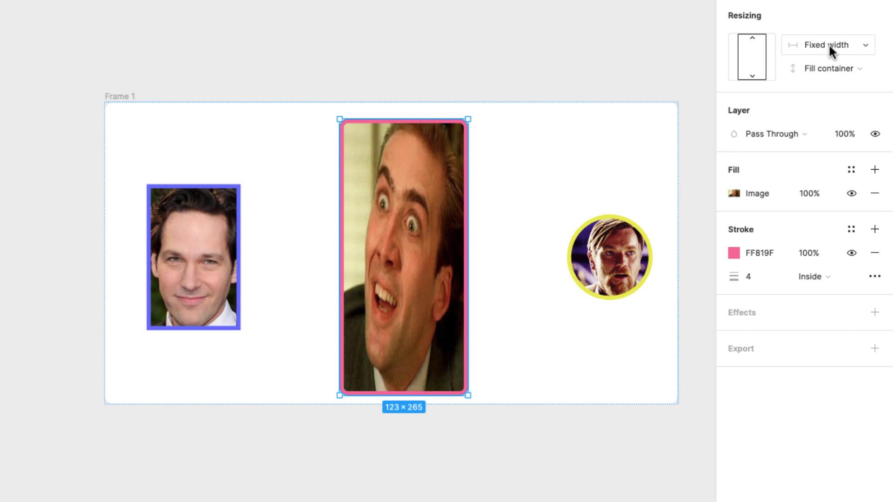
Step: Switch the middle portrait's width to Fill container and back to Fixed width, narrowing it to about 143
{"action": "left_click", "coordinate": [829, 47]}
{"action": "left_click", "coordinate": [829, 62]}
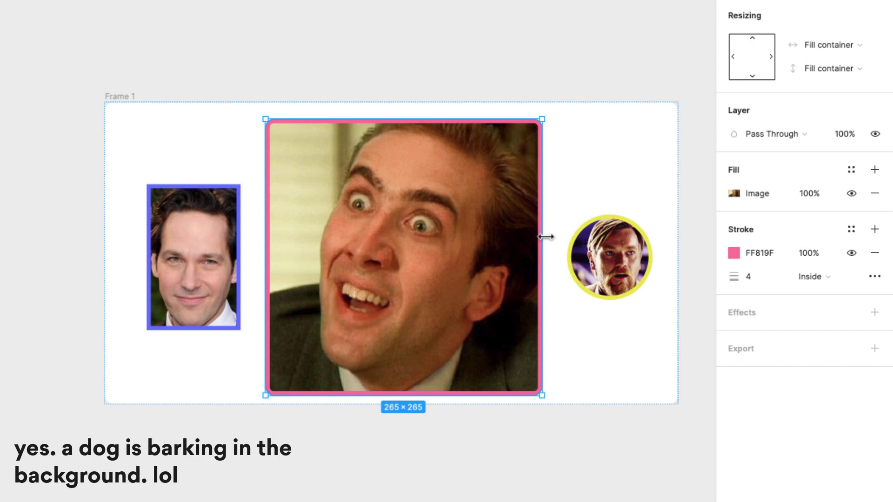
{"action": "left_click", "coordinate": [842, 44]}
{"action": "left_click", "coordinate": [843, 29]}
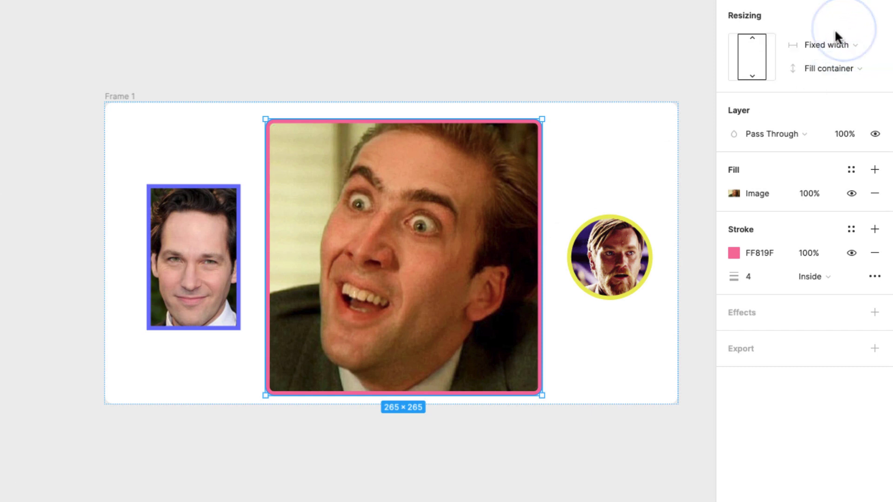
{"action": "left_click_drag", "start_coordinate": [542, 222], "coordinate": [433, 242]}
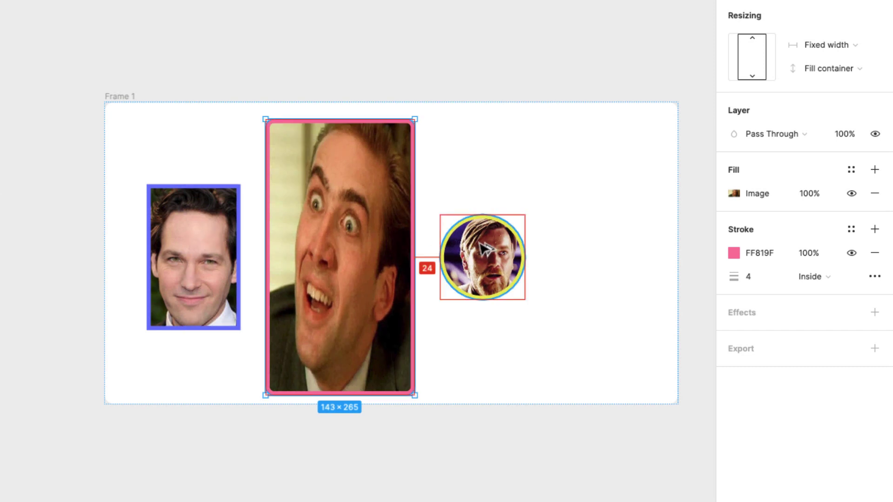
Step: Change the outer frame's auto layout distribution to Space Between
{"action": "left_click", "coordinate": [176, 28]}
{"action": "left_click", "coordinate": [121, 96]}
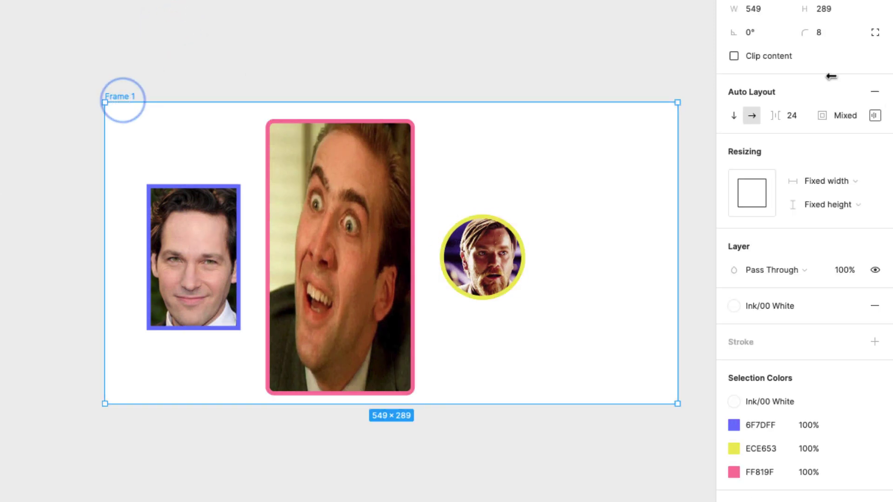
{"action": "left_click", "coordinate": [879, 118]}
{"action": "left_click", "coordinate": [807, 240]}
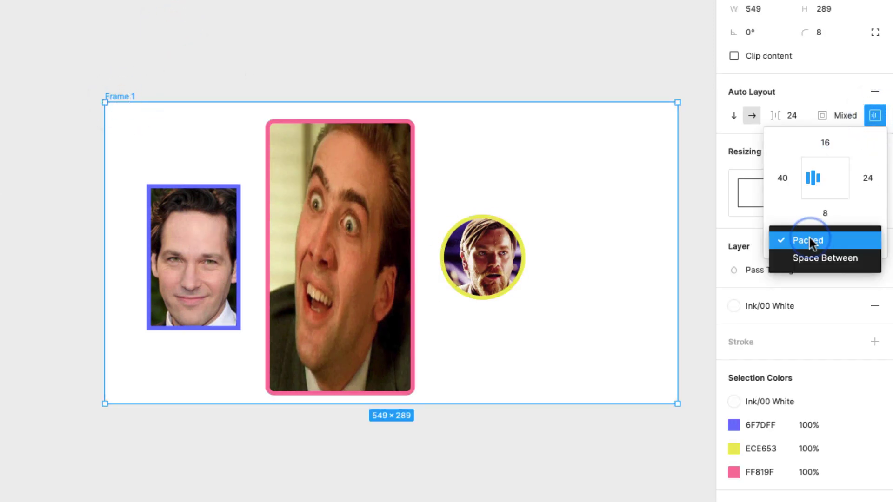
{"action": "left_click", "coordinate": [842, 259]}
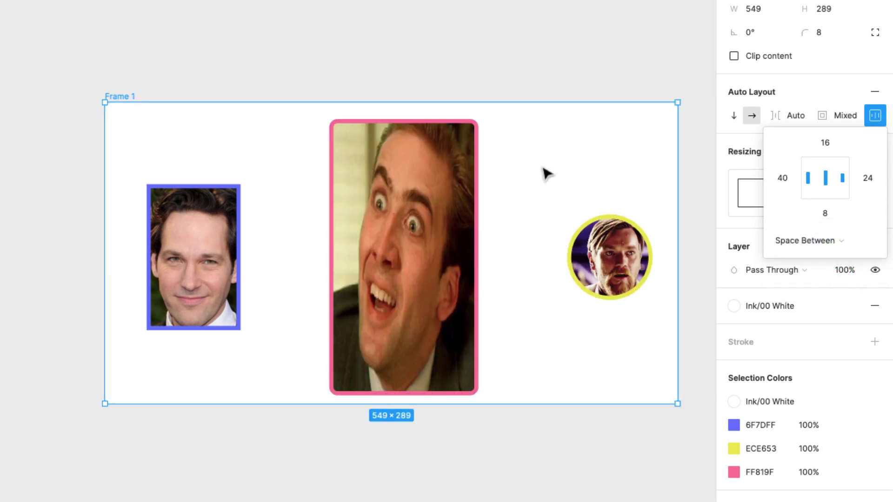
Step: Set the horizontal resizing of the purple-bordered portrait to Fill container
{"action": "left_click", "coordinate": [424, 187]}
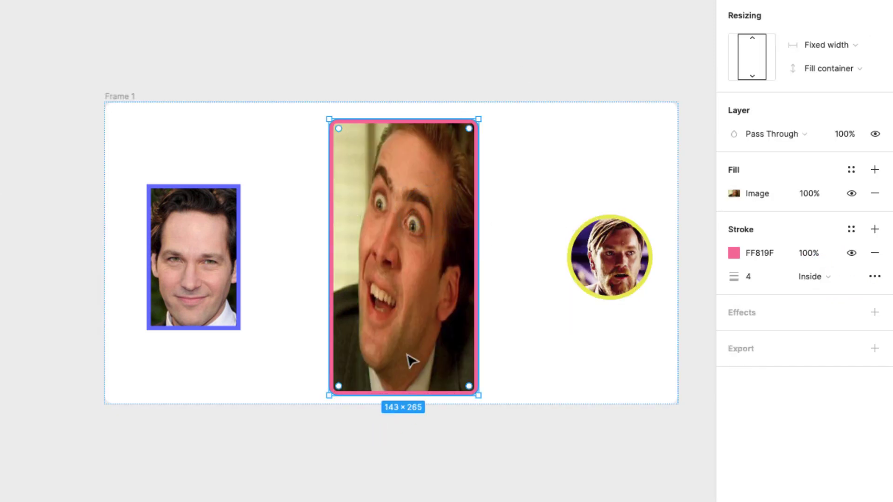
{"action": "left_click", "coordinate": [120, 95]}
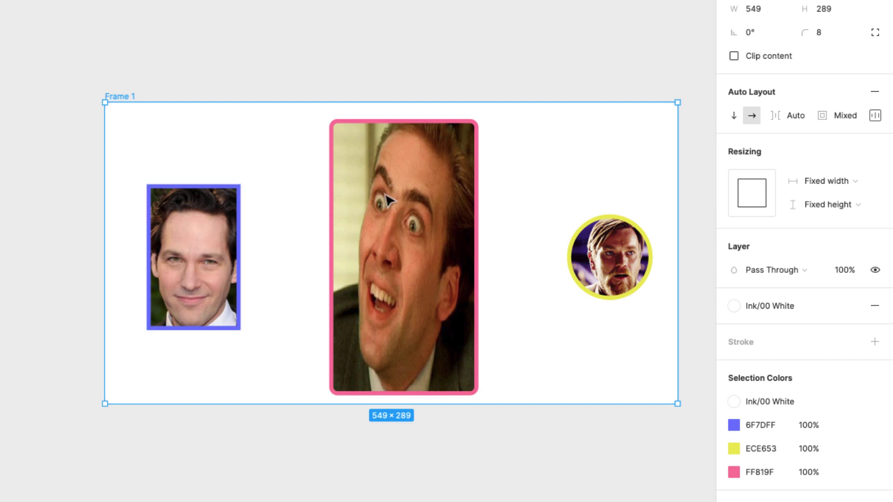
{"action": "left_click", "coordinate": [181, 277]}
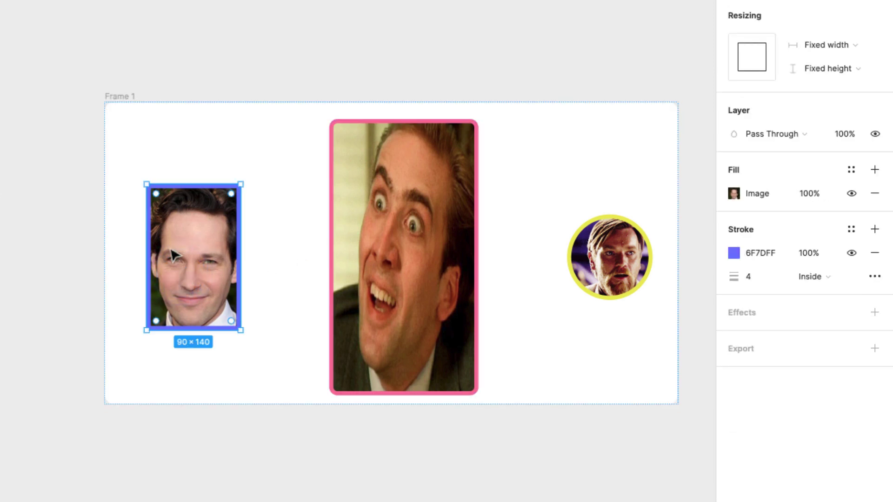
{"action": "left_click", "coordinate": [837, 48]}
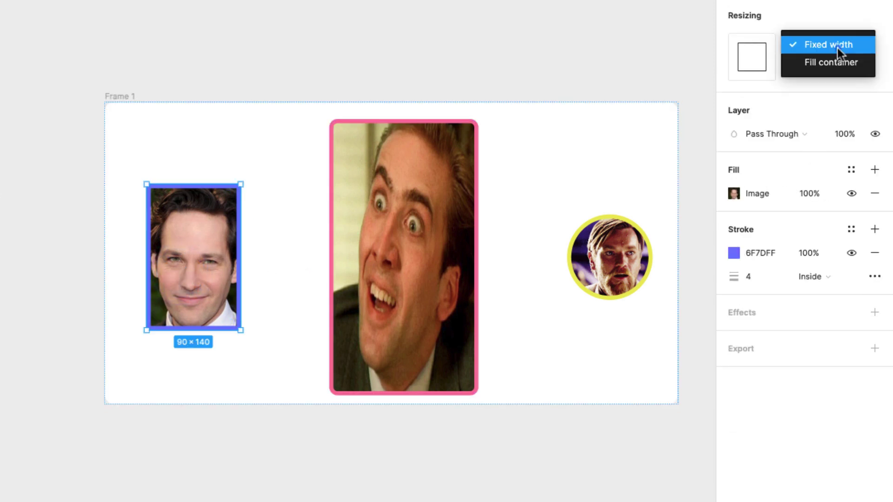
{"action": "left_click", "coordinate": [829, 61]}
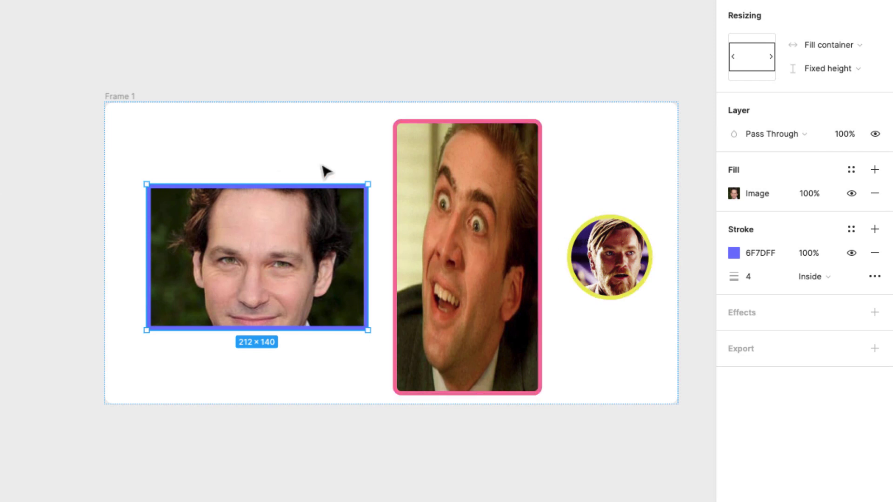
Step: Narrow the frame to 482 by 289 and enlarge it to 571 by 415 to test the portraits' resizing
{"action": "left_click", "coordinate": [123, 96]}
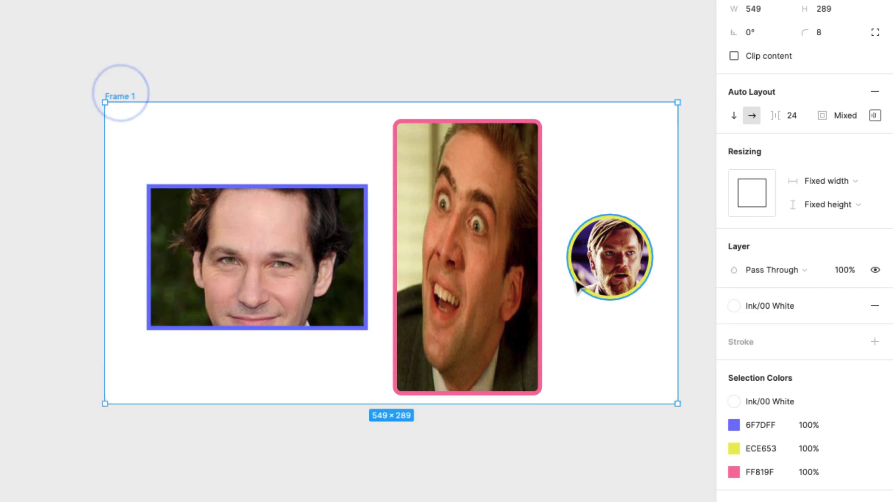
{"action": "scroll", "coordinate": [570, 278], "scroll_direction": "right", "scroll_amount": 5}
{"action": "left_click_drag", "start_coordinate": [540, 270], "coordinate": [494, 297]}
{"action": "left_click_drag", "start_coordinate": [598, 249], "coordinate": [579, 275]}
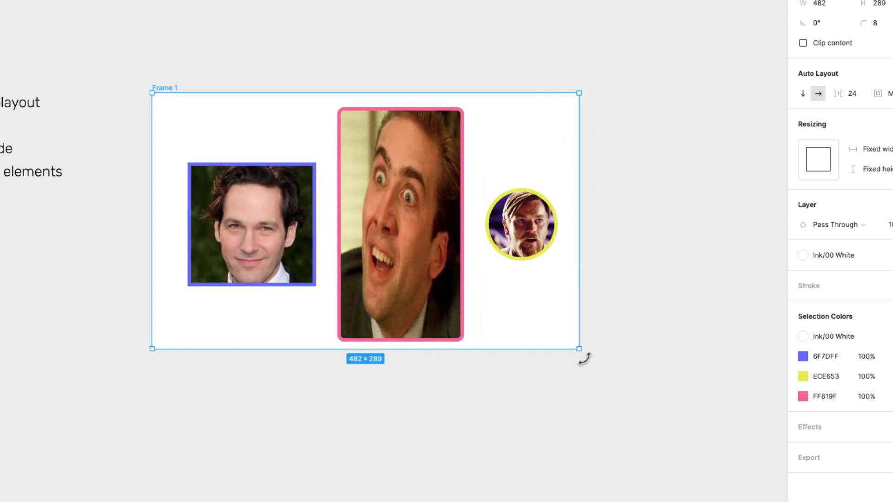
{"action": "left_click_drag", "start_coordinate": [578, 349], "coordinate": [655, 461]}
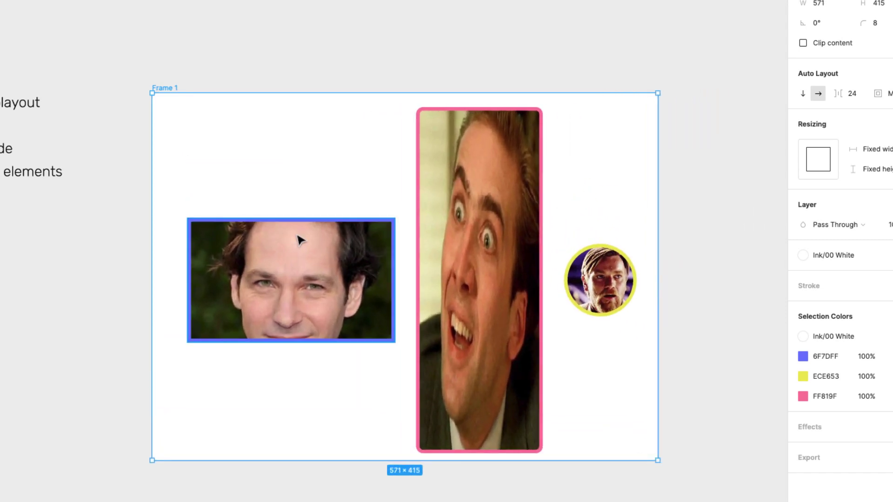
Step: Shrink the frame to about 525 by 314
{"action": "left_click", "coordinate": [307, 249]}
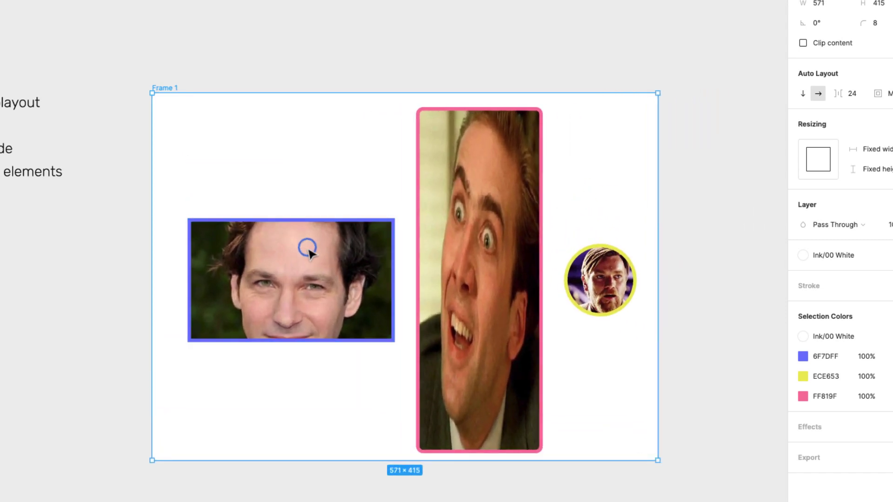
{"action": "left_click", "coordinate": [654, 456]}
{"action": "left_click", "coordinate": [168, 88]}
{"action": "left_click_drag", "start_coordinate": [657, 460], "coordinate": [616, 370]}
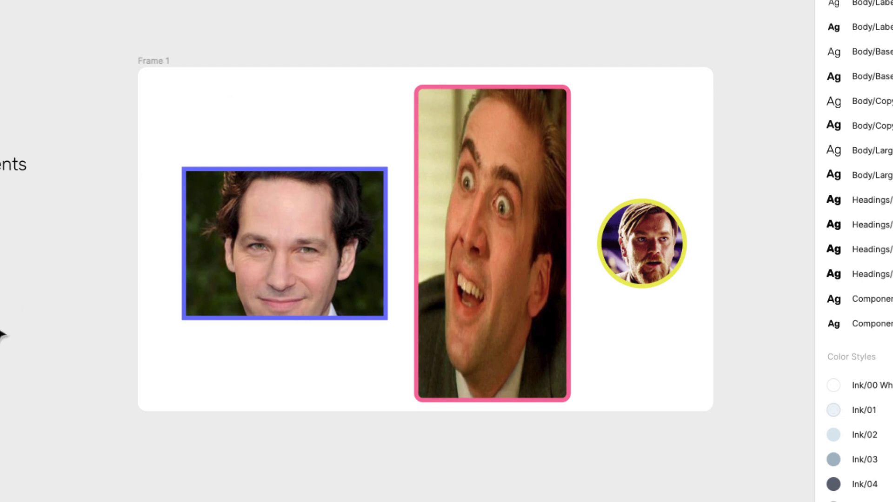
Step: Duplicate the yellow-bordered circular portrait inside the frame
{"action": "left_click", "coordinate": [14, 163]}
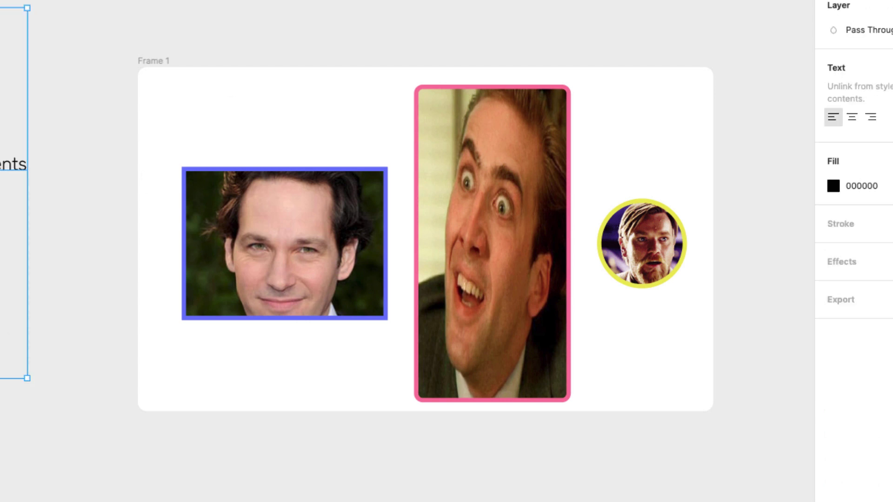
{"action": "key", "text": "Escape"}
{"action": "left_click", "coordinate": [674, 272]}
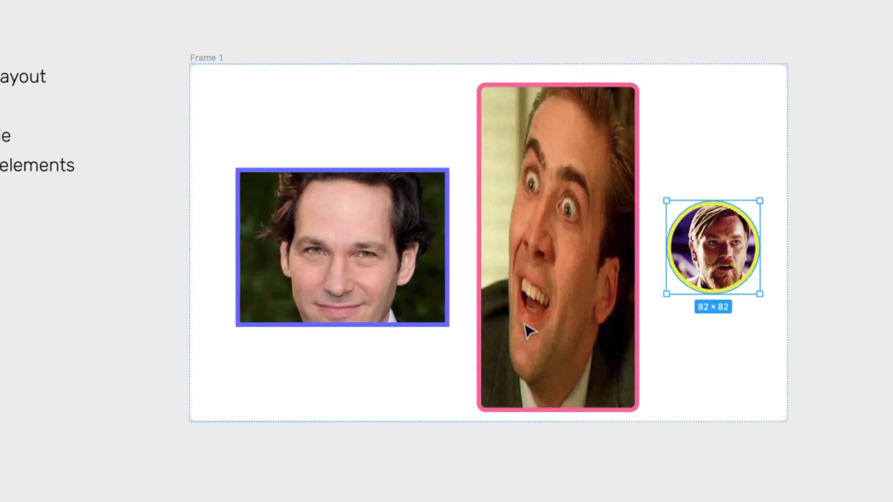
{"action": "key", "text": "super+d"}
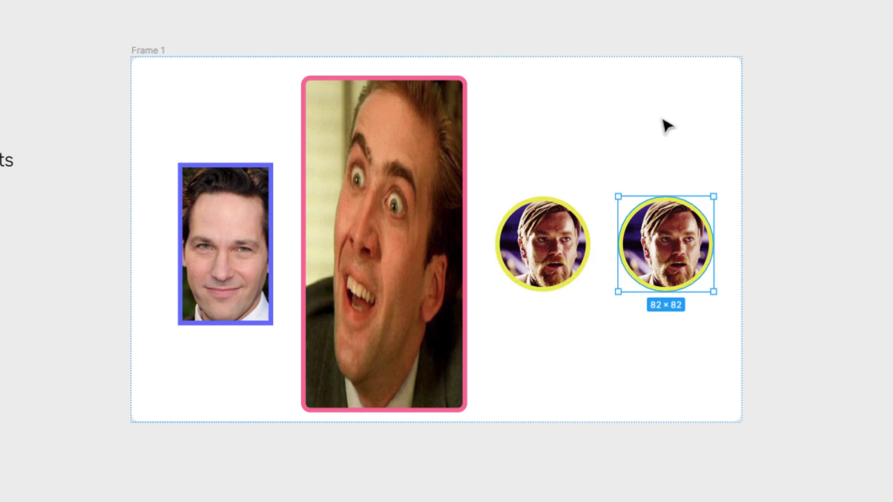
Step: Wrap the two circular portraits in their own nested auto layout and stack them vertically
{"action": "left_click", "coordinate": [564, 268], "text": "shift"}
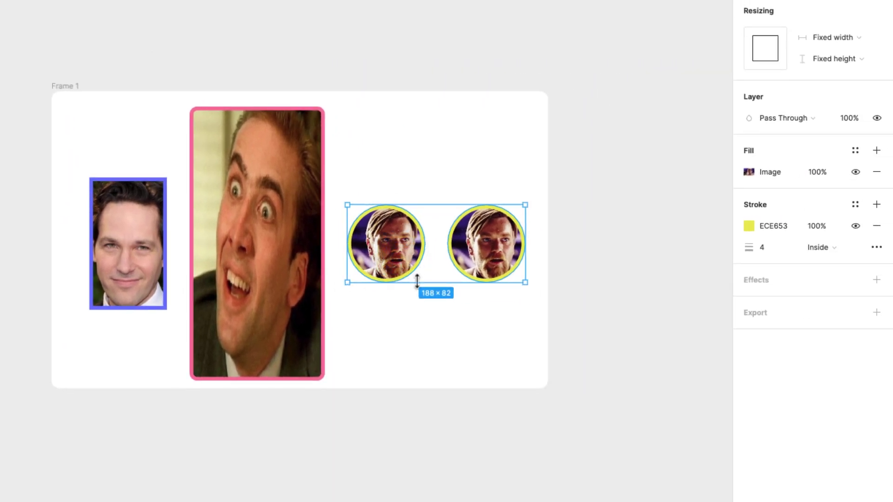
{"action": "key", "text": "shift+a"}
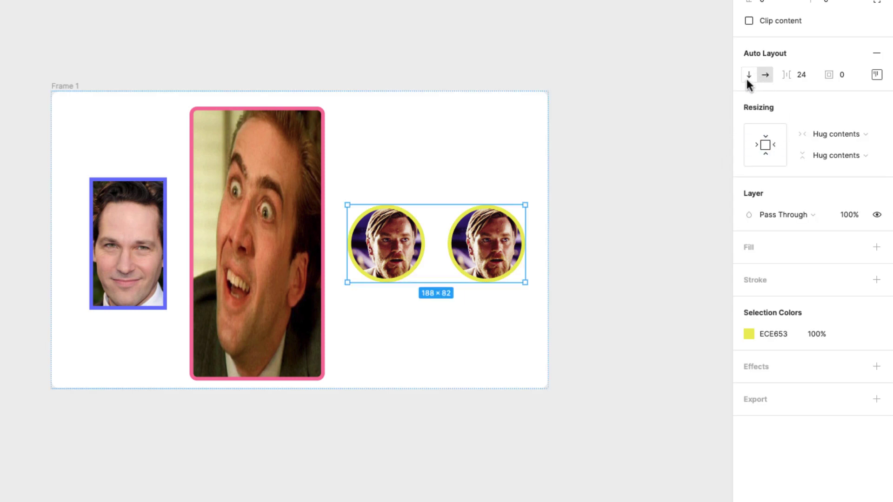
{"action": "left_click", "coordinate": [747, 78]}
{"action": "left_click", "coordinate": [601, 201]}
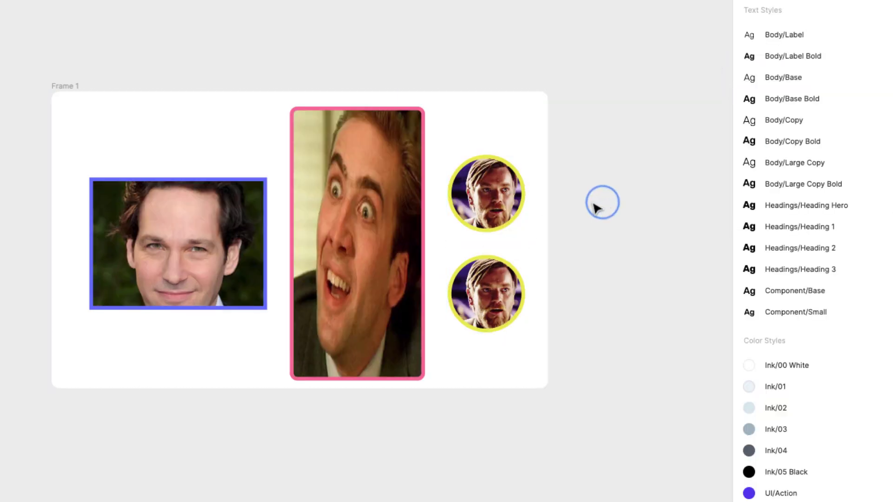
{"action": "left_click", "coordinate": [493, 214]}
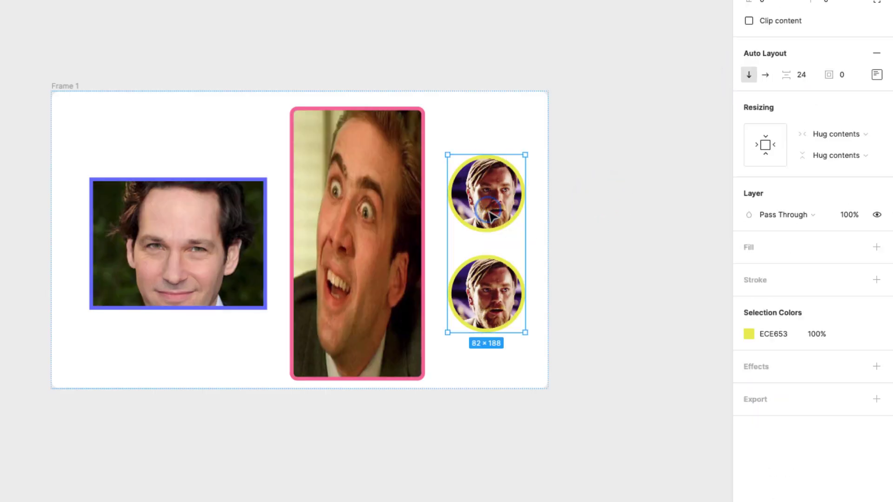
{"action": "left_click", "coordinate": [63, 86]}
{"action": "scroll", "coordinate": [474, 55], "scroll_direction": "left", "scroll_amount": 6}
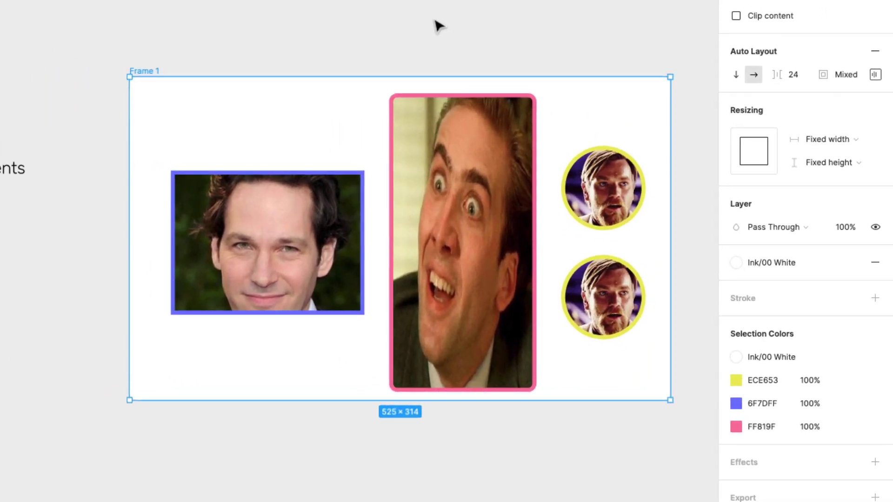
Step: Set the circular portraits' nested auto layout to 8 and then 32 spacing, and its padding to 8 and then 16
{"action": "left_click", "coordinate": [622, 205]}
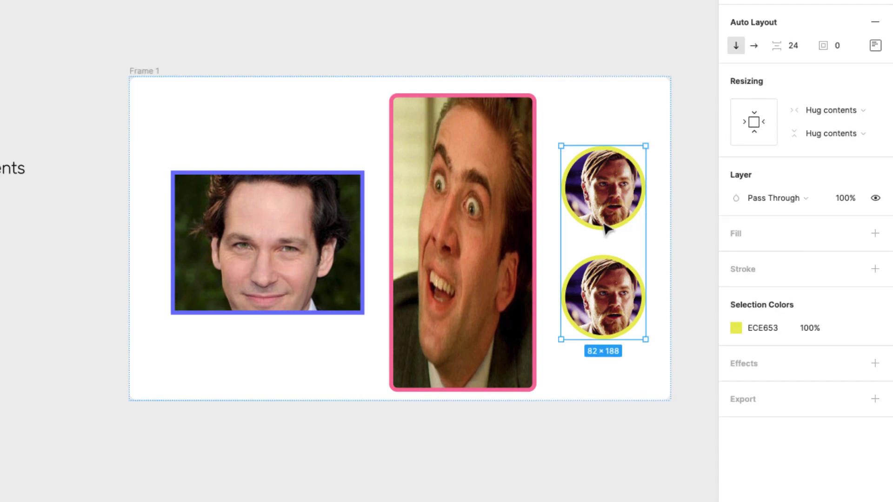
{"action": "type", "text": "8"}
{"action": "key", "text": "Return"}
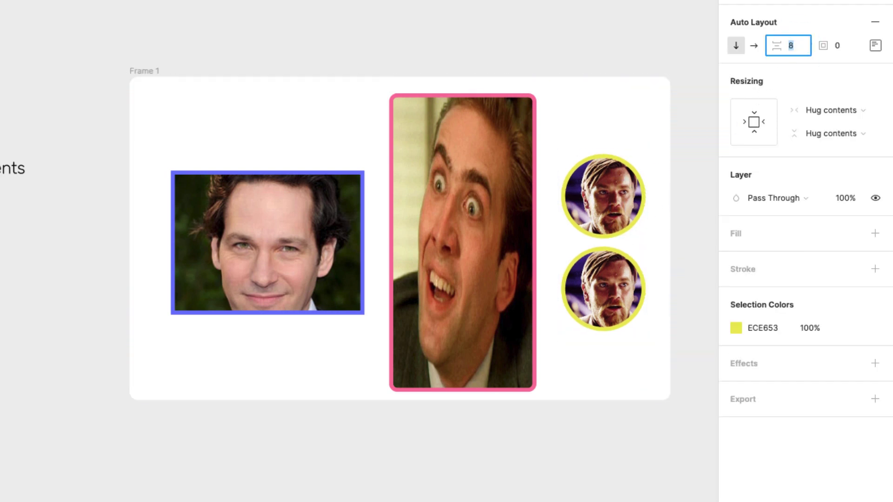
{"action": "type", "text": "32"}
{"action": "key", "text": "Tab"}
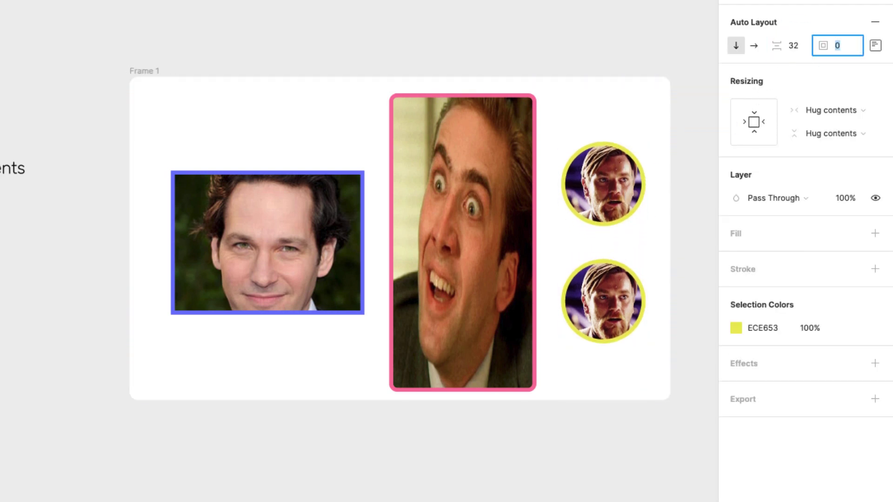
{"action": "type", "text": "8"}
{"action": "key", "text": "Return"}
{"action": "type", "text": "16"}
{"action": "key", "text": "Return"}
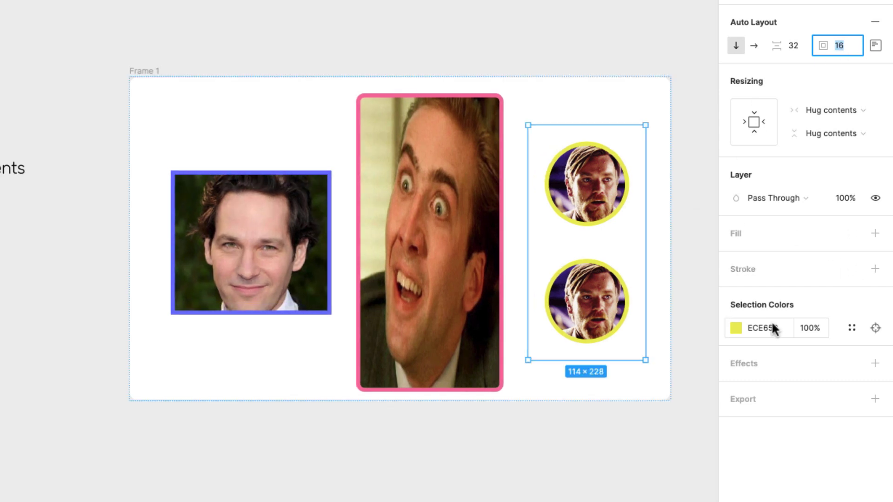
Step: Fill the circular portraits' nested frame with the Ink/01 color style and round its corners into a pill shape
{"action": "left_click", "coordinate": [851, 234]}
{"action": "left_click", "coordinate": [774, 345]}
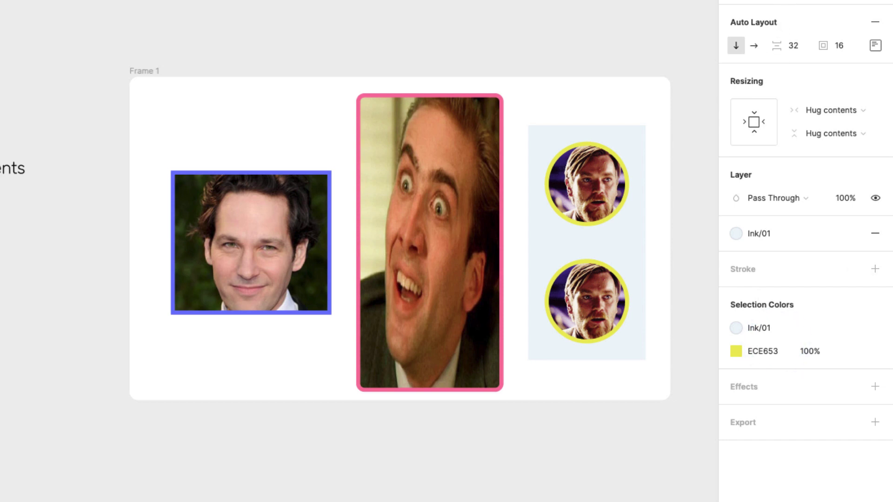
{"action": "left_click", "coordinate": [693, 254]}
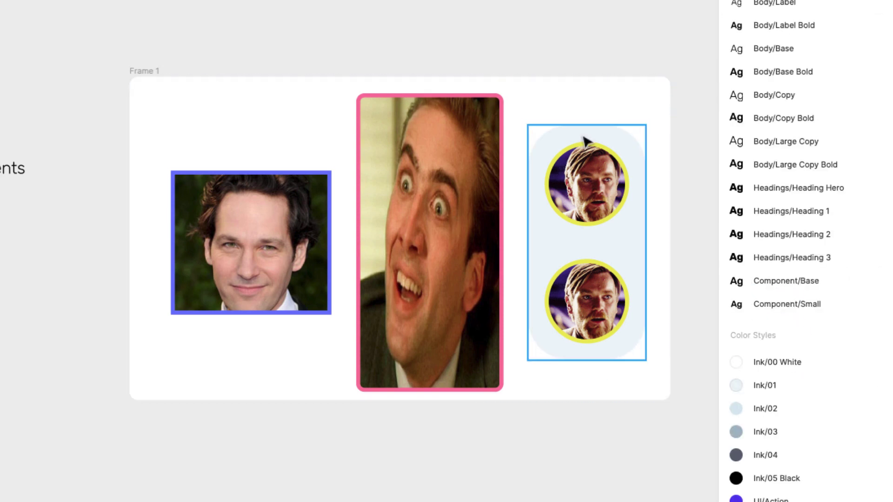
Step: Set the pill-shaped nested frame's auto layout spacing to 16 and its padding to 8
{"action": "left_click", "coordinate": [599, 217]}
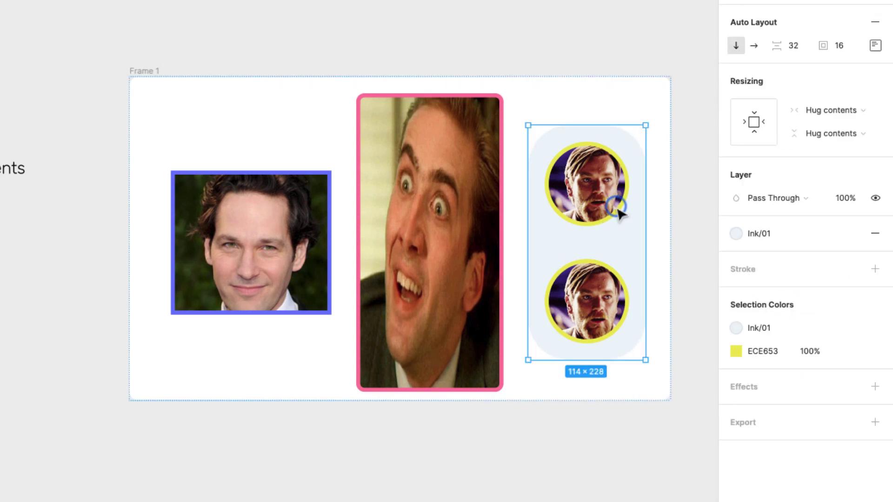
{"action": "scroll", "coordinate": [627, 261], "scroll_direction": "up", "scroll_amount": 2}
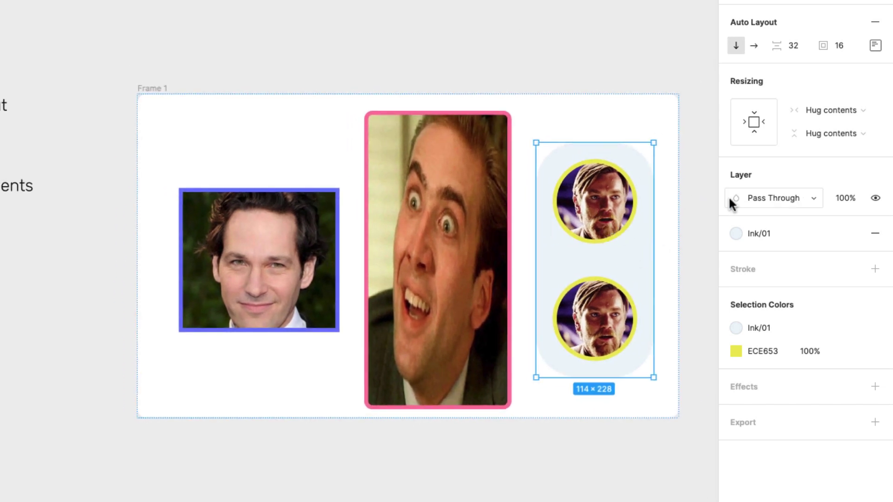
{"action": "left_click", "coordinate": [790, 45]}
{"action": "type", "text": "16"}
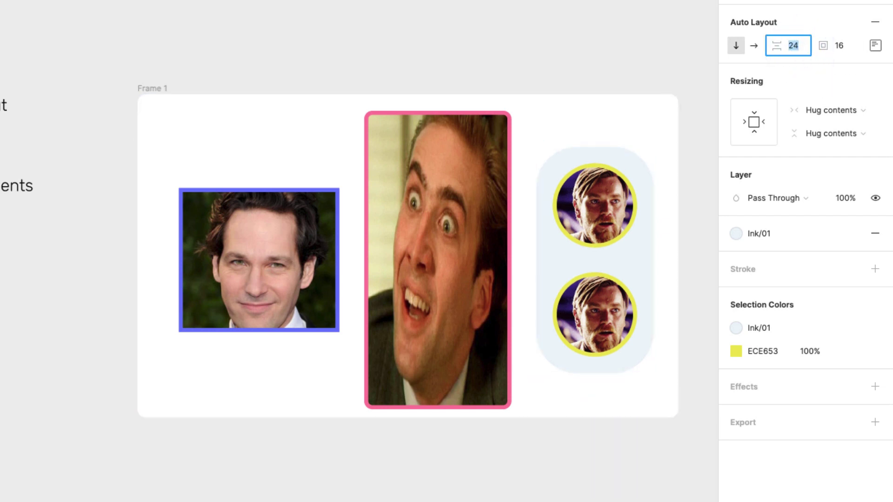
{"action": "left_click", "coordinate": [847, 42]}
{"action": "key", "text": "BackSpace"}
{"action": "key", "text": "BackSpace"}
{"action": "type", "text": "24"}
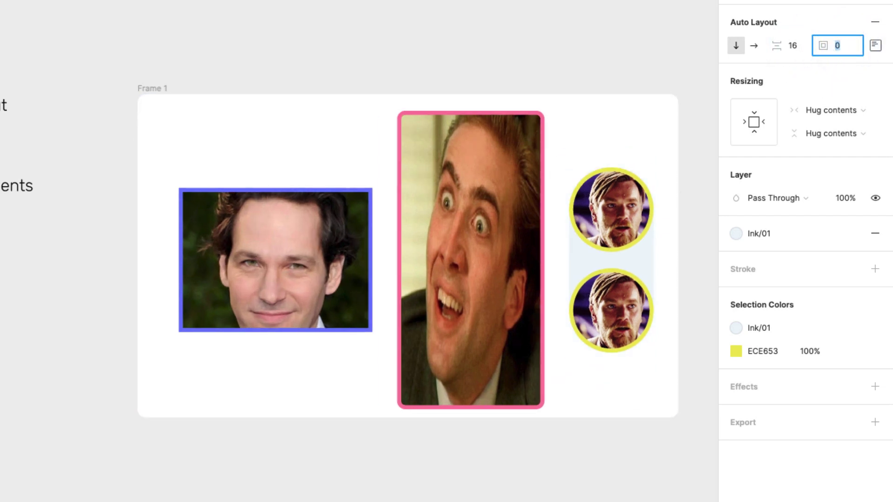
{"action": "key", "text": "Return"}
{"action": "type", "text": "8"}
{"action": "key", "text": "Return"}
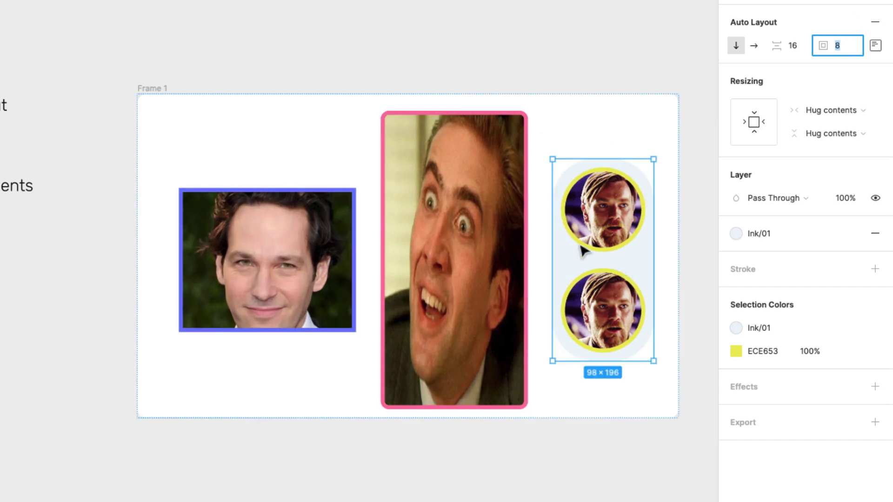
{"action": "left_click", "coordinate": [150, 89]}
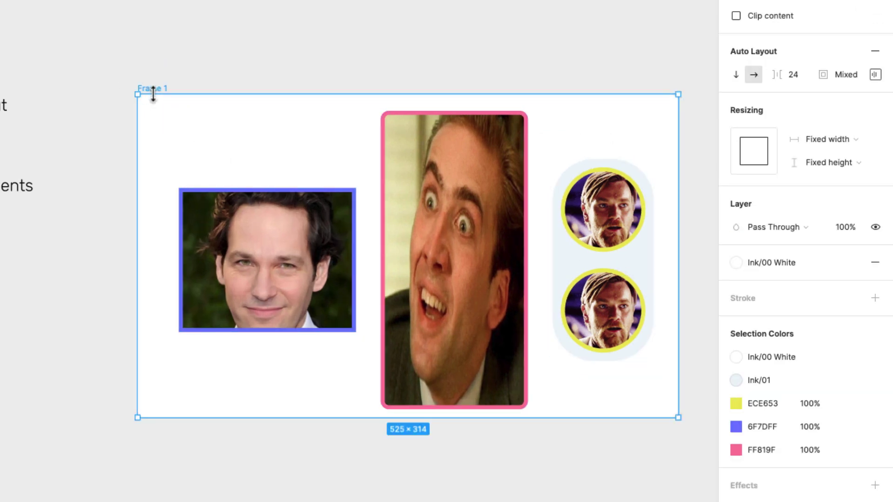
{"action": "left_click", "coordinate": [253, 32]}
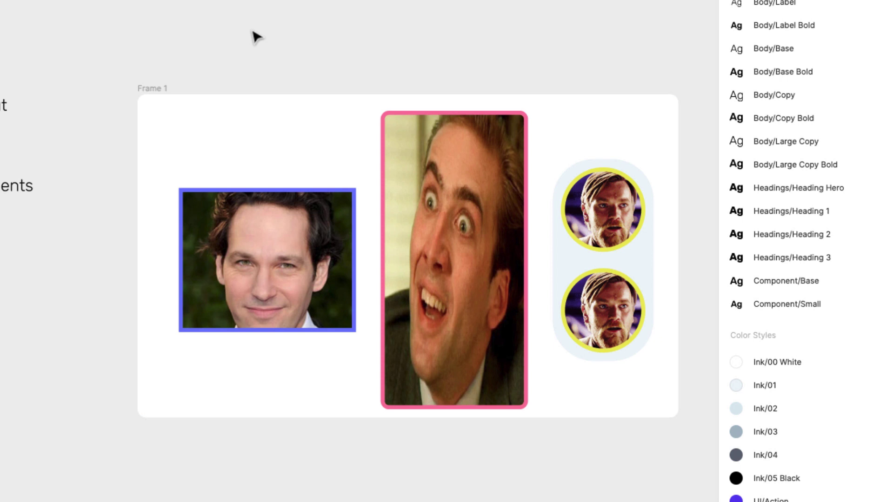
Step: Create the text "Hello there" and place it in Frame 1 between the pink-bordered portrait and the circular portraits
{"action": "scroll", "coordinate": [256, 37], "scroll_direction": "right", "scroll_amount": 3}
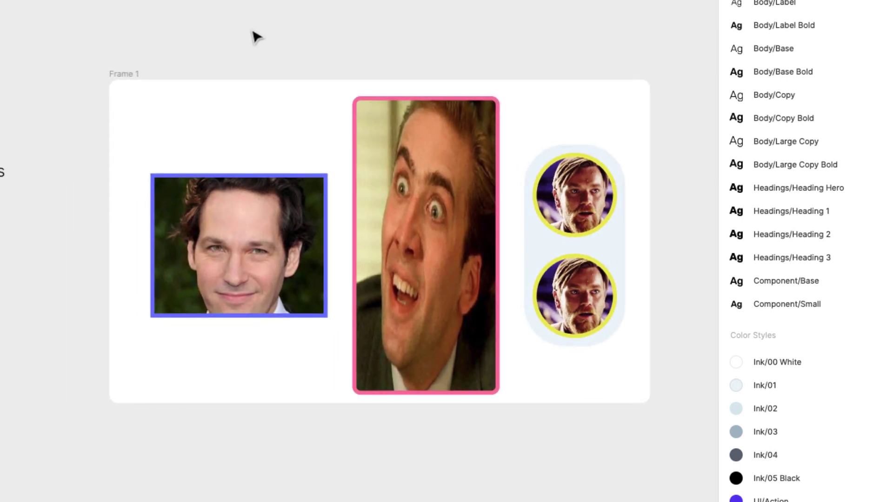
{"action": "left_click", "coordinate": [242, 22]}
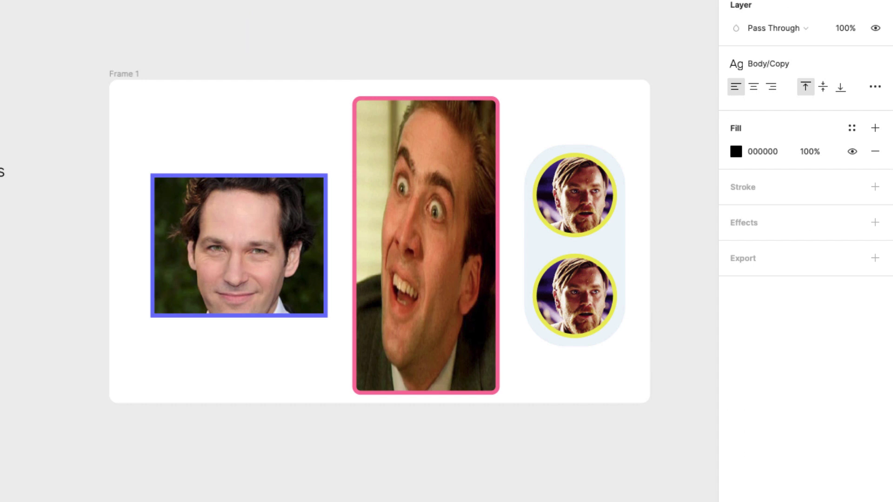
{"action": "type", "text": "Hello there"}
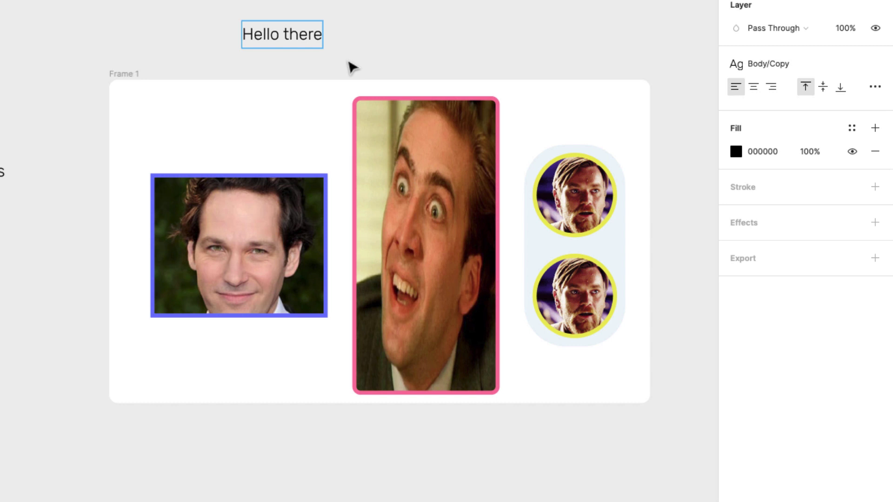
{"action": "key", "text": "Escape"}
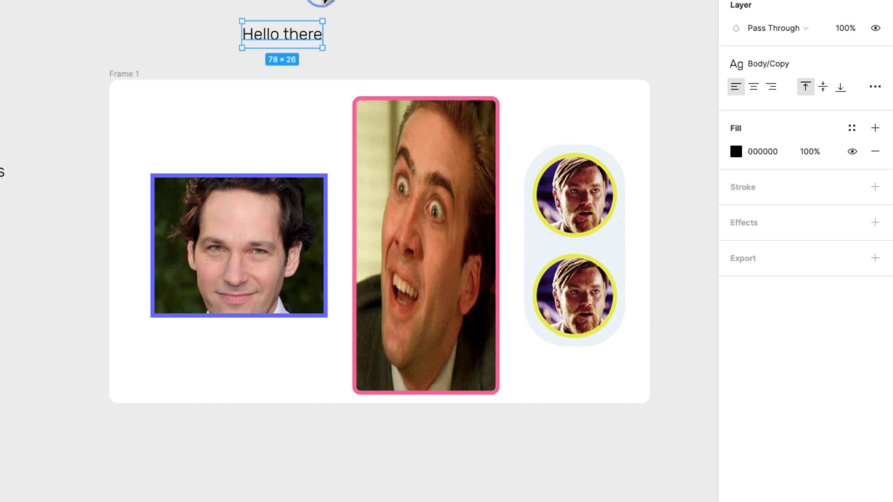
{"action": "left_click_drag", "start_coordinate": [281, 41], "coordinate": [503, 255]}
{"action": "scroll", "coordinate": [374, 262], "scroll_direction": "right", "scroll_amount": 1}
{"action": "scroll", "coordinate": [374, 261], "scroll_direction": "right", "scroll_amount": 3}
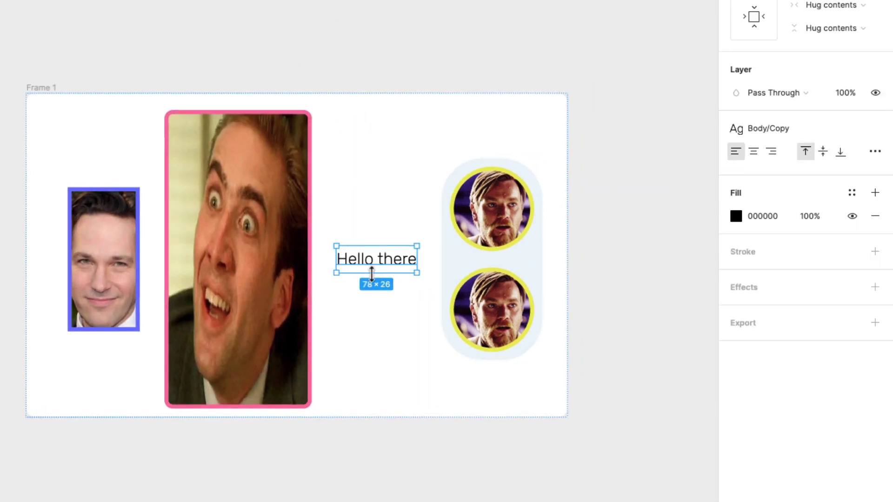
Step: Replace the text with a long filler string and erase it gradually to test the blue-bordered portrait's resizing
{"action": "double_click", "coordinate": [395, 262]}
{"action": "type", "text": "jlskf"}
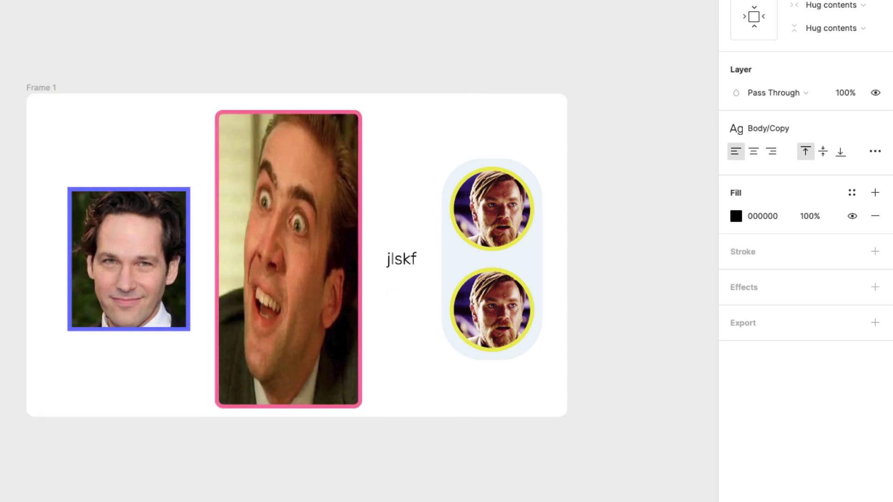
{"action": "type", "text": "jlkdsfjladksf"}
{"action": "key", "text": "BackSpace"}
{"action": "key", "text": "BackSpace"}
{"action": "key", "text": "BackSpace"}
{"action": "key", "text": "BackSpace"}
{"action": "key", "text": "BackSpace"}
{"action": "key", "text": "BackSpace"}
{"action": "key", "text": "BackSpace"}
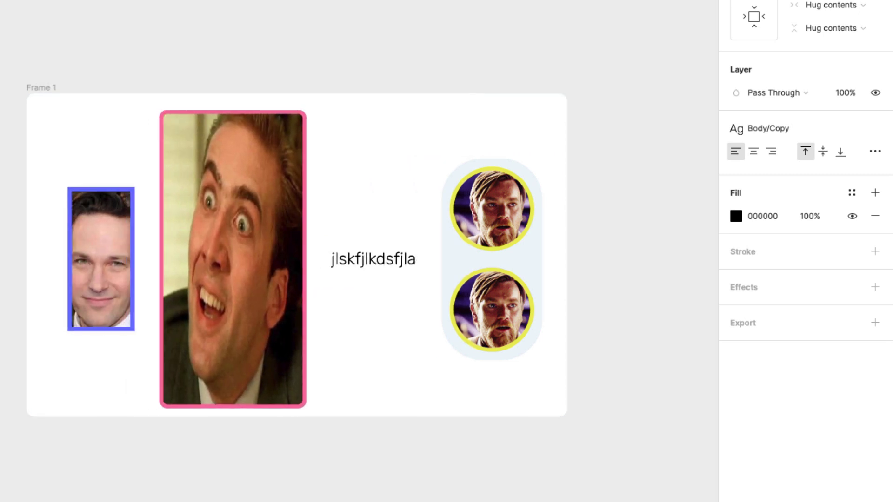
{"action": "key", "text": "BackSpace"}
{"action": "key", "text": "BackSpace"}
{"action": "key", "text": "BackSpace"}
{"action": "key", "text": "BackSpace"}
{"action": "key", "text": "BackSpace"}
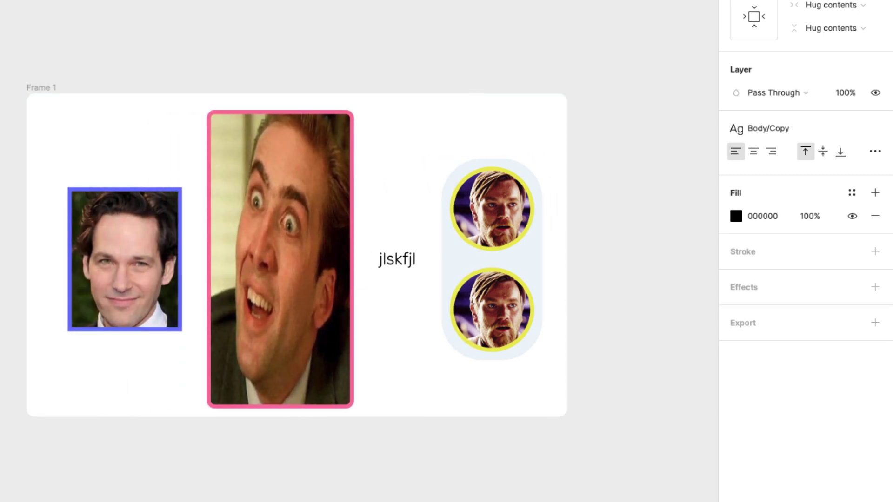
{"action": "key", "text": "BackSpace"}
{"action": "key", "text": "BackSpace"}
{"action": "key", "text": "BackSpace"}
{"action": "key", "text": "BackSpace"}
{"action": "key", "text": "BackSpace"}
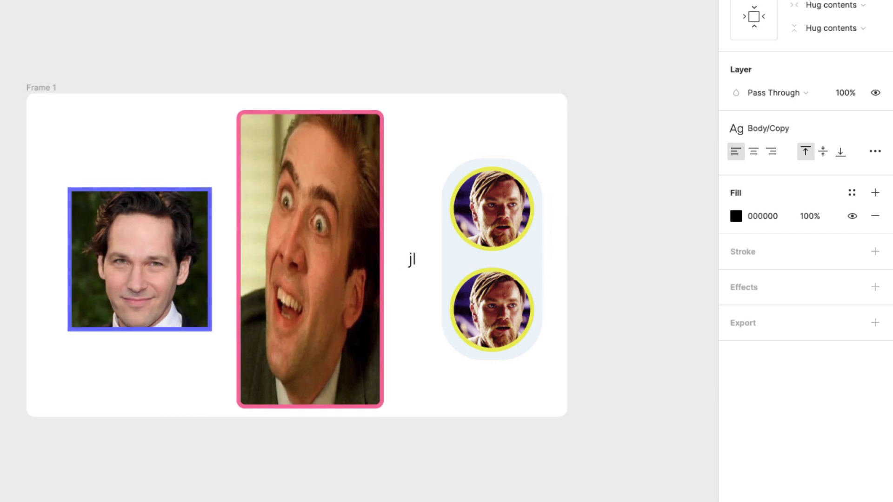
{"action": "key", "text": "BackSpace"}
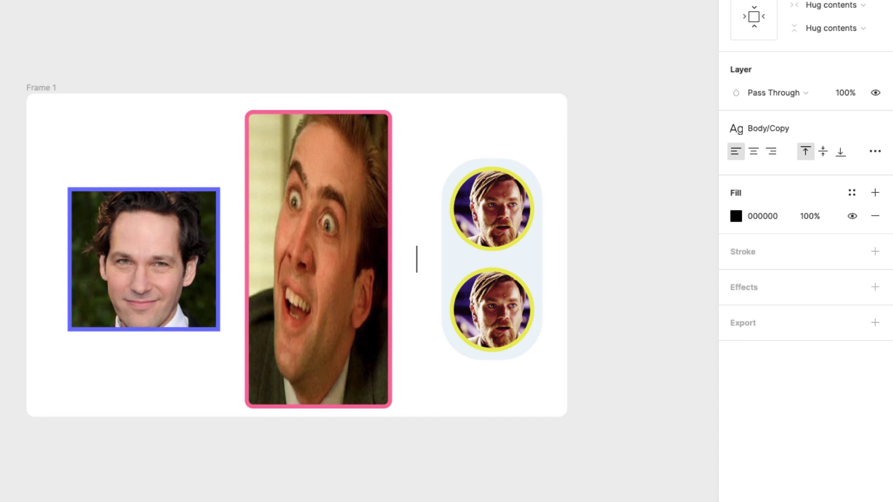
Step: Set the text between the portraits to "Preeeety Cool"
{"action": "type", "text": "Preeeety "}
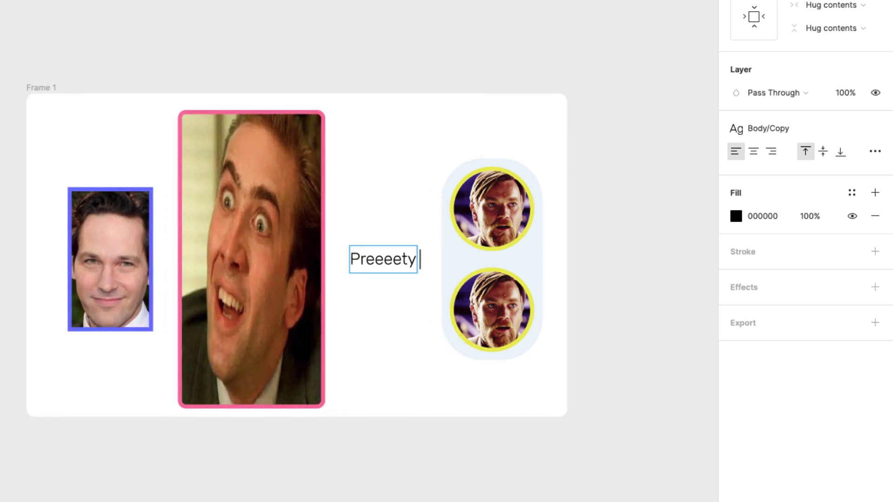
{"action": "type", "text": "Cool"}
{"action": "key", "text": "Escape"}
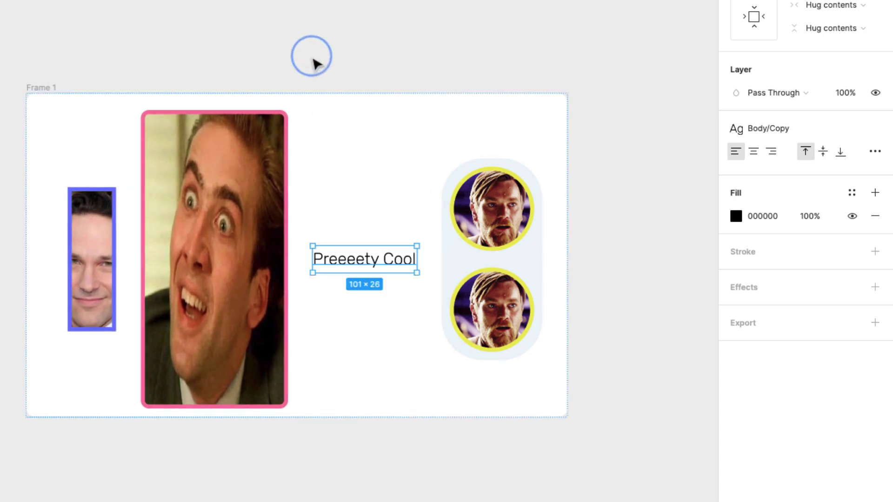
Step: Move the notes text block beside Frame 1 slightly closer to the frame and a little lower
{"action": "scroll", "coordinate": [313, 58], "scroll_direction": "down", "scroll_amount": 2}
{"action": "scroll", "coordinate": [313, 64], "scroll_direction": "up", "scroll_amount": 2}
{"action": "scroll", "coordinate": [313, 64], "scroll_direction": "up", "scroll_amount": 3}
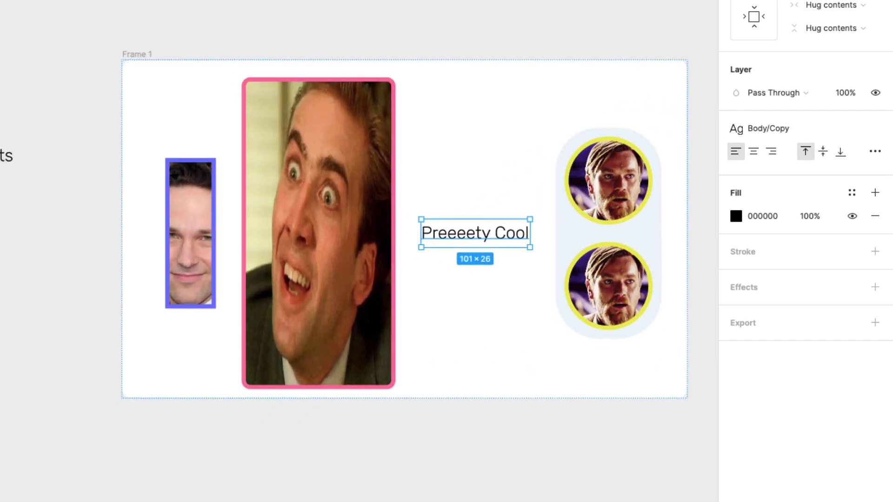
{"action": "left_click", "coordinate": [7, 156]}
{"action": "left_click_drag", "start_coordinate": [7, 156], "coordinate": [30, 188]}
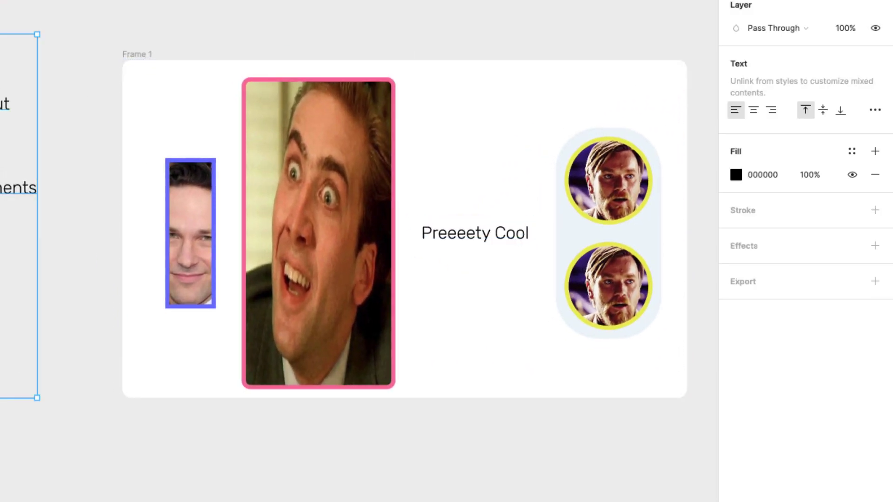
{"action": "left_click", "coordinate": [352, 216]}
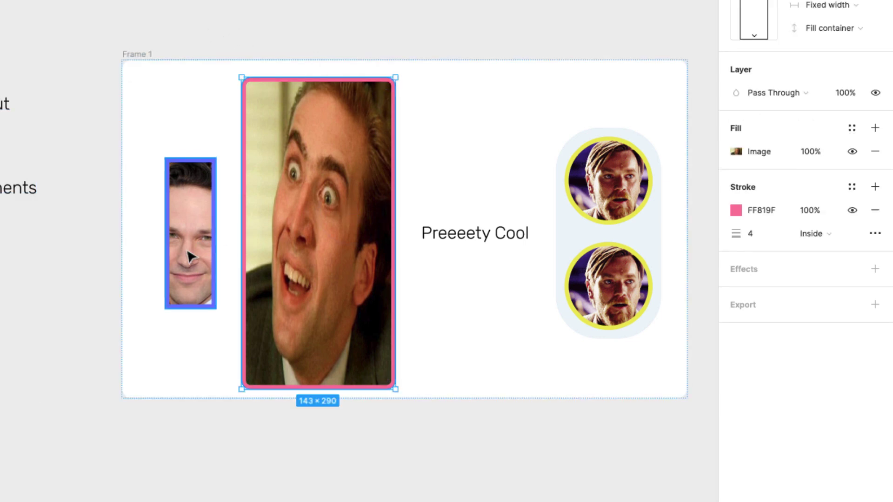
{"action": "left_click", "coordinate": [395, 39]}
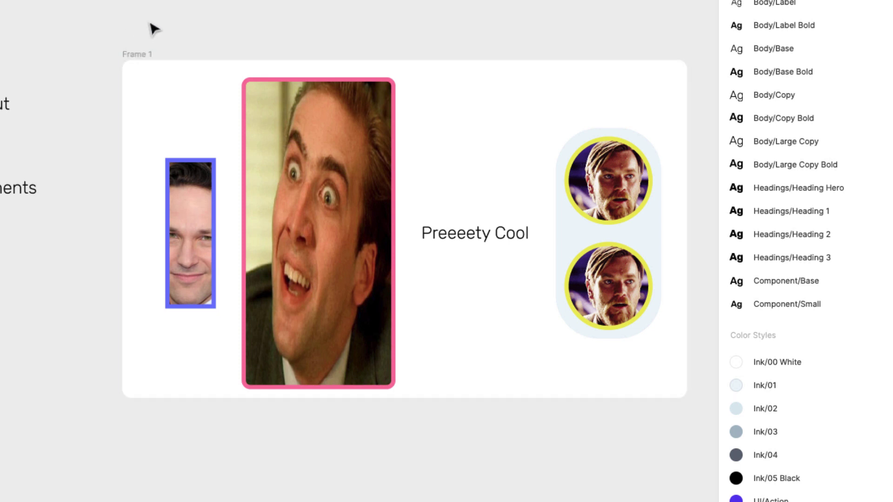
{"action": "left_click", "coordinate": [119, 23]}
{"action": "left_click", "coordinate": [366, 235]}
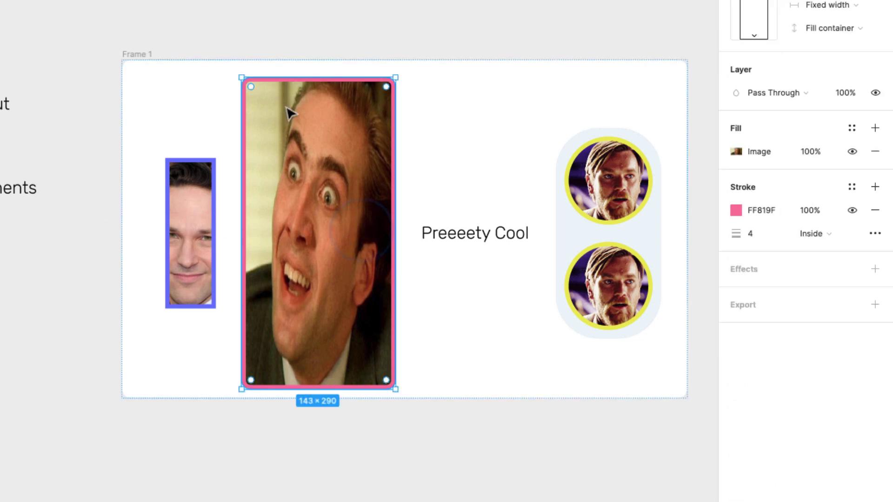
{"action": "mouse_move", "coordinate": [346, 185]}
{"action": "key", "text": "Escape"}
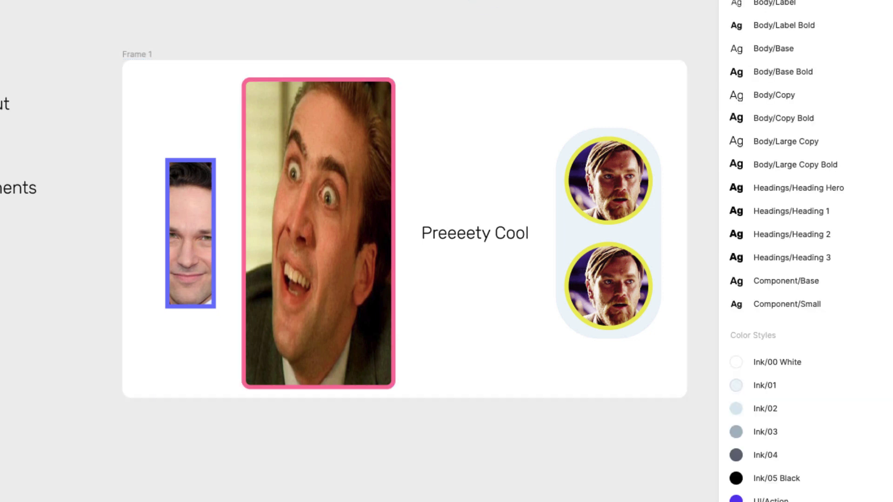